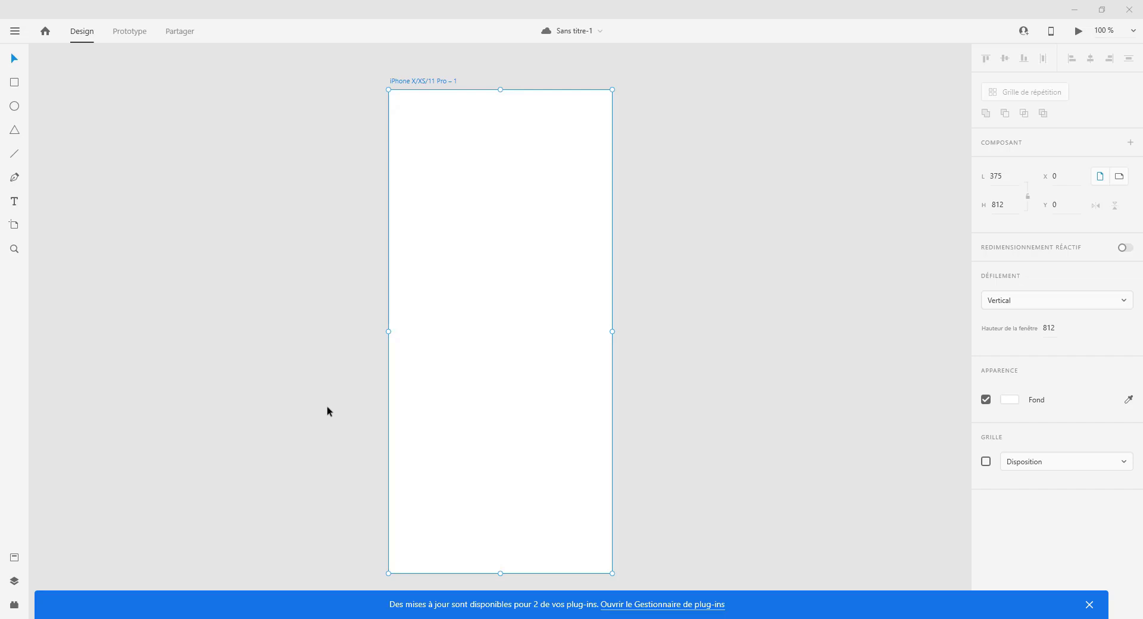
Open the plug-in manager and update the Change Case and Lorem Ipsum plug-ins
left_click(655, 605)
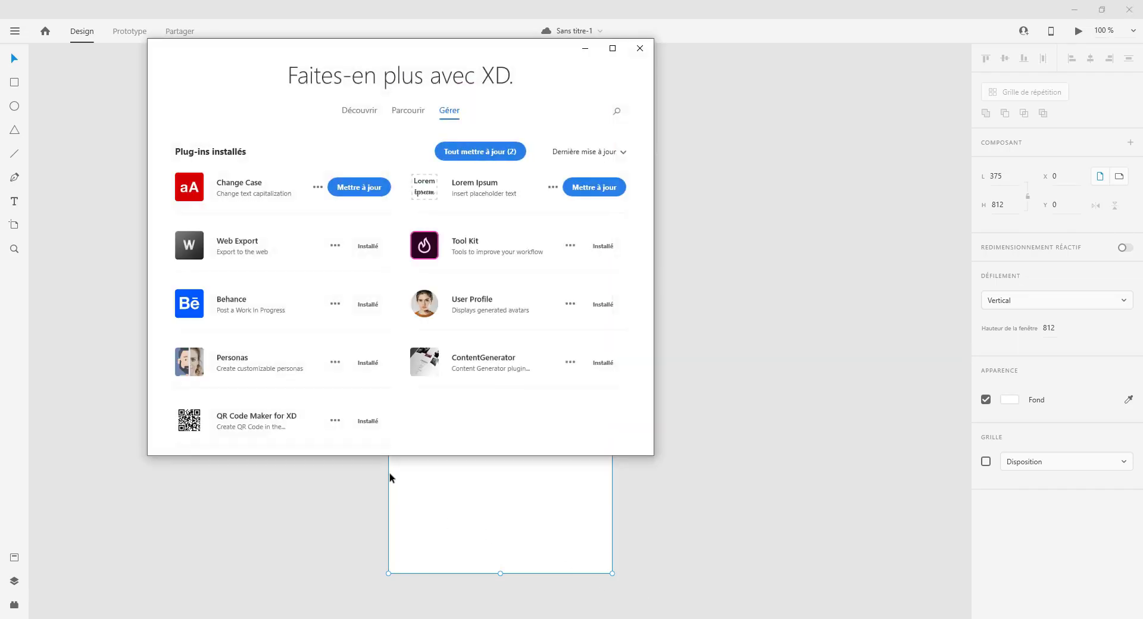
left_click(365, 189)
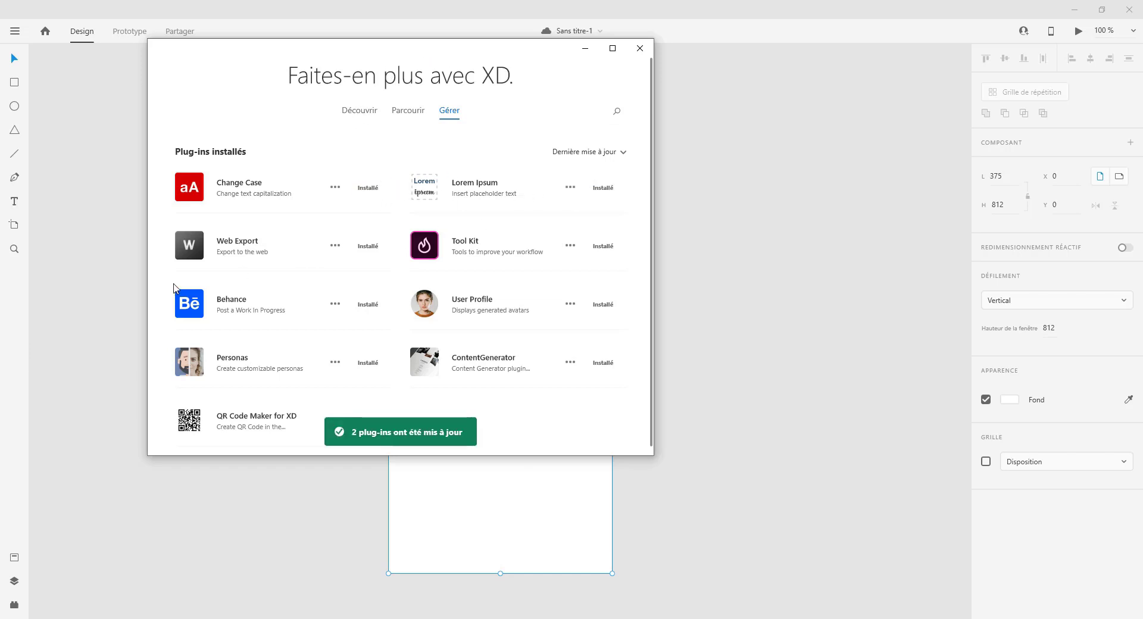
Browse the full plug-in catalogue, the recommended collections, the must-have plug-ins and the category list
left_click(408, 111)
scroll(262, 357, "down", 2)
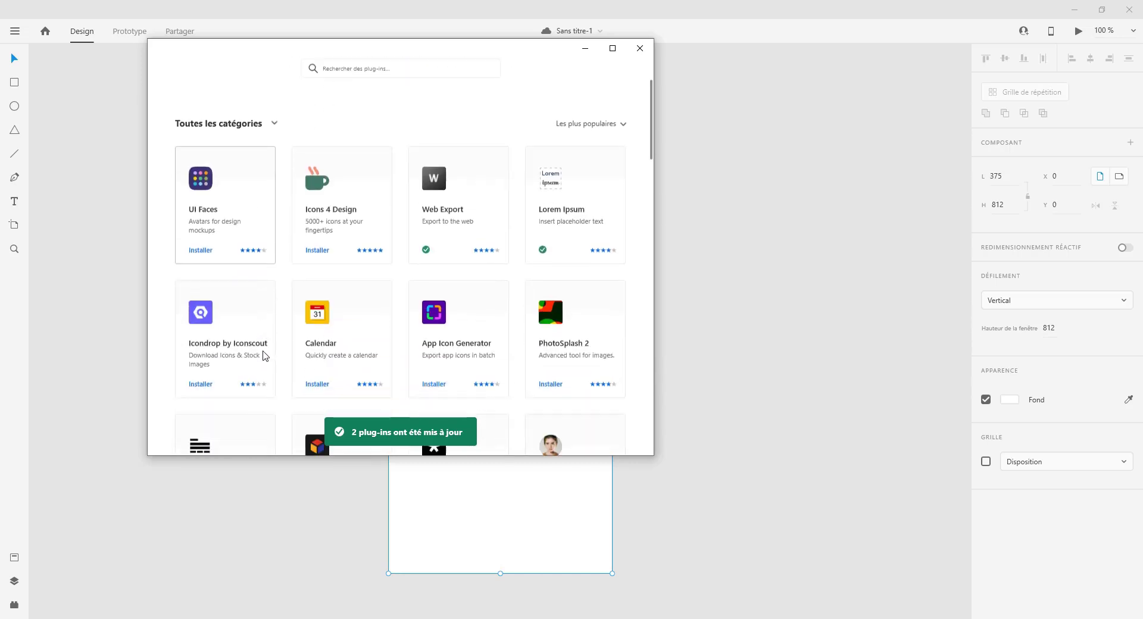
scroll(263, 357, "down", 4)
scroll(259, 345, "up", 6)
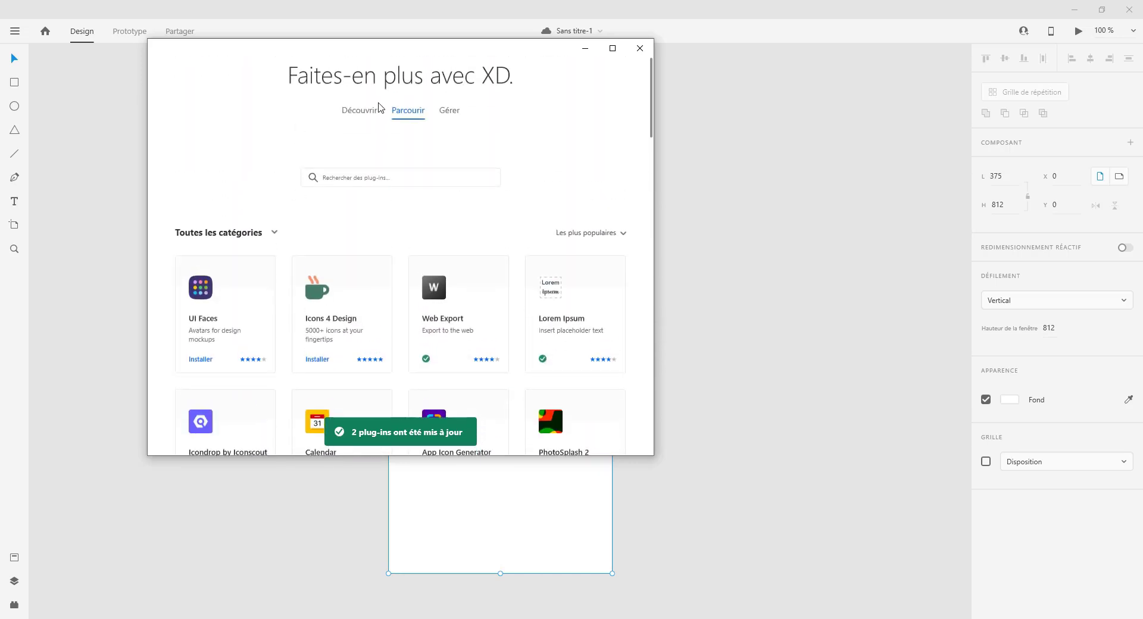
left_click(375, 110)
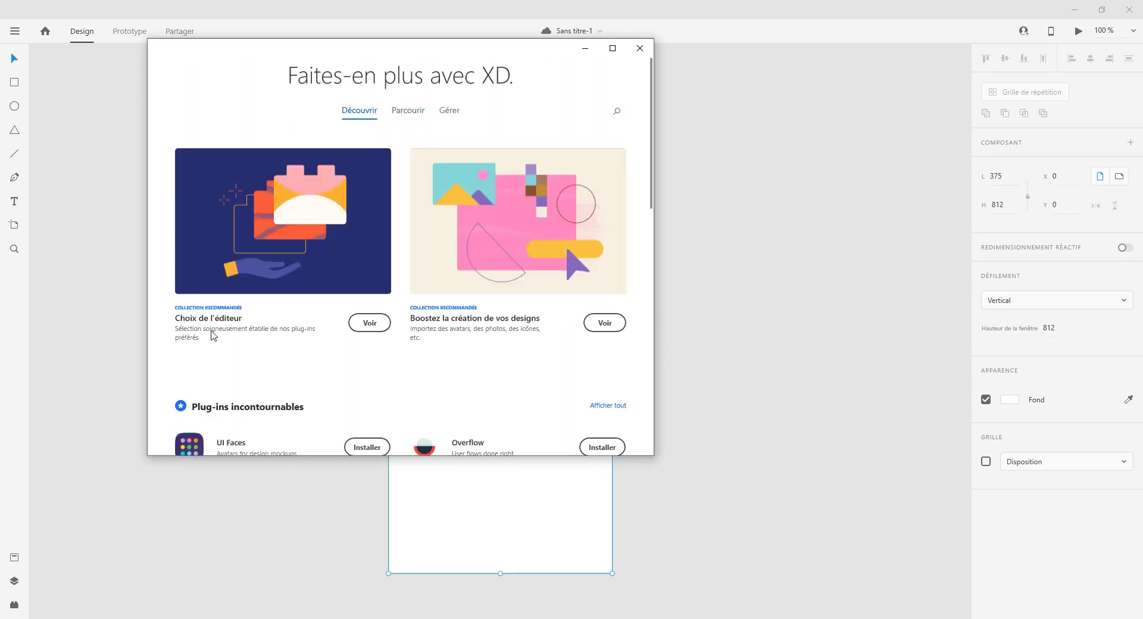
scroll(214, 331, "down", 4)
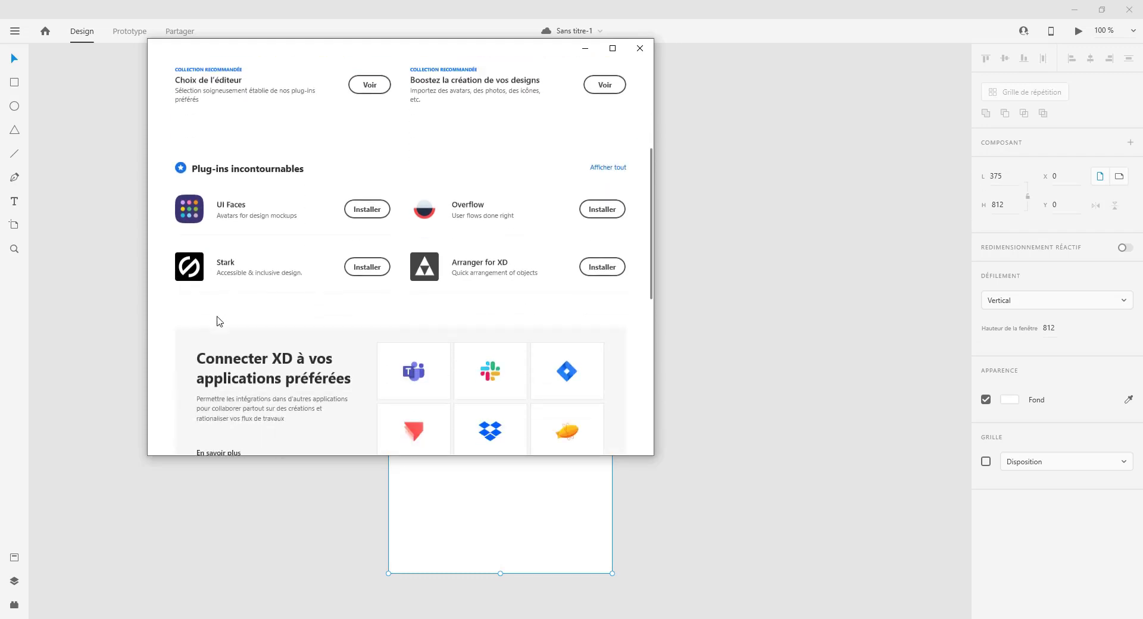
scroll(219, 322, "down", 6)
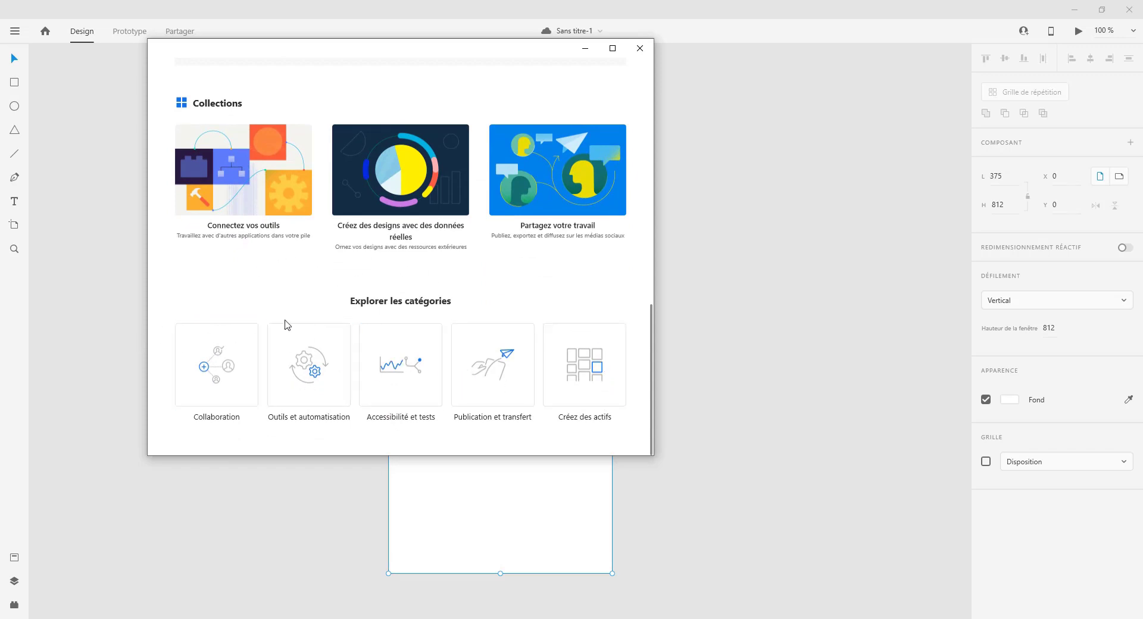
Examine the plug-ins in the Outils et automatisation category, return to the discovery page and close the plug-in manager
left_click(304, 365)
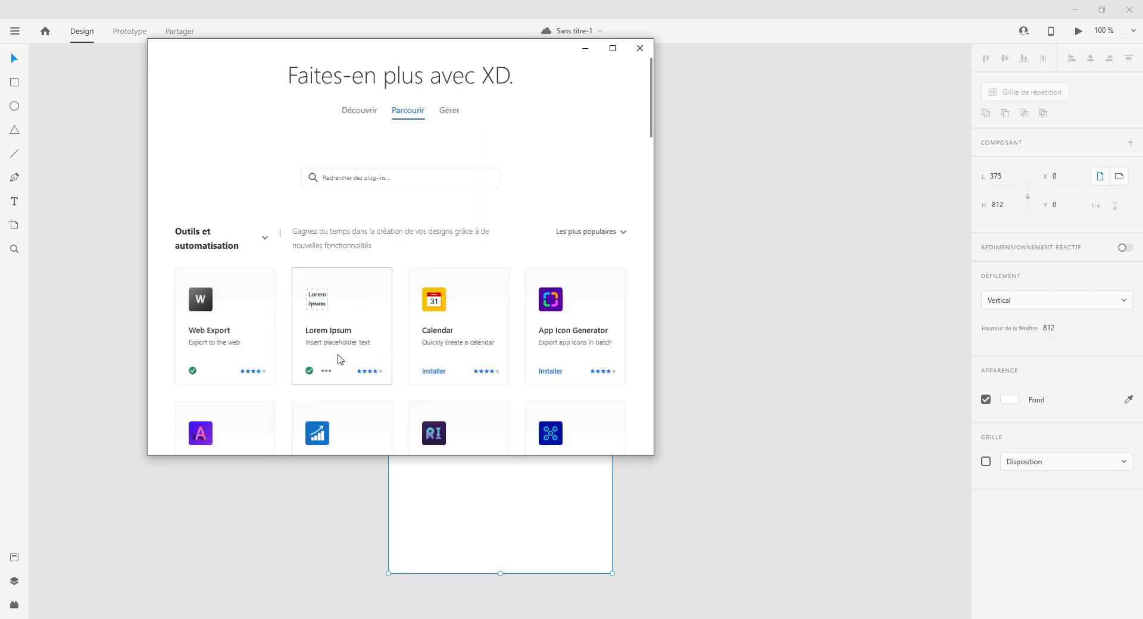
scroll(564, 374, "down", 1)
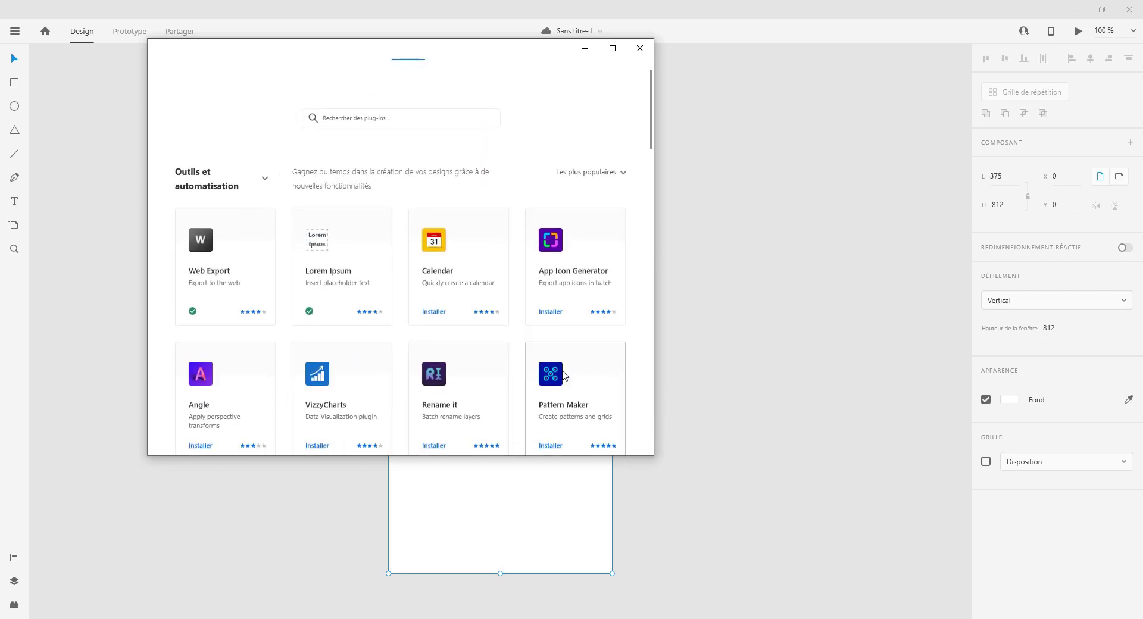
scroll(564, 374, "down", 12)
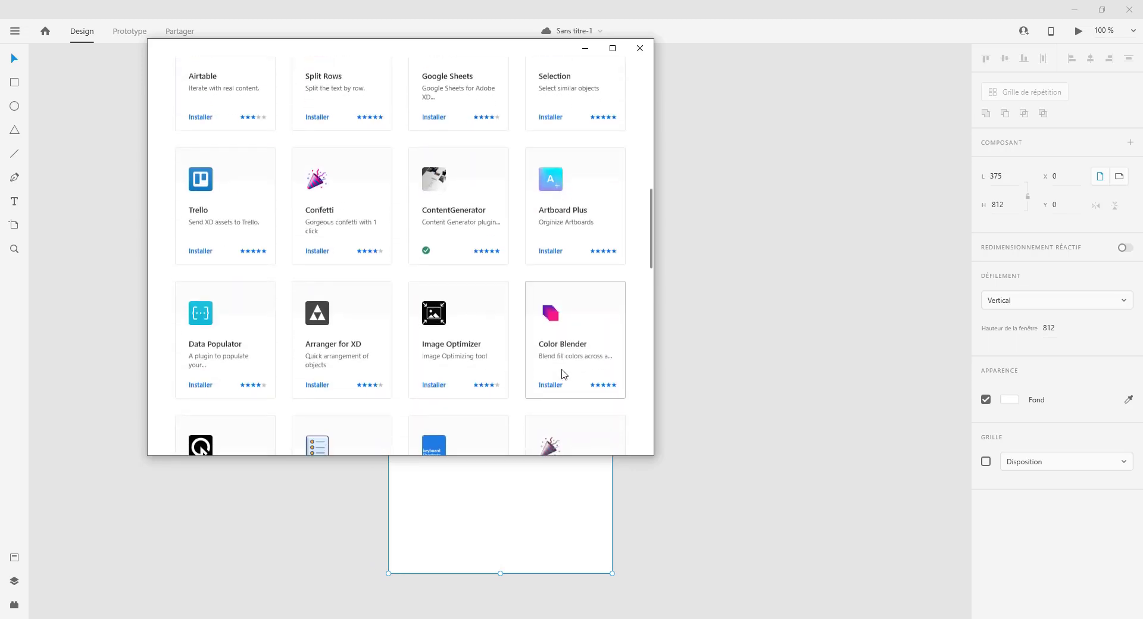
scroll(564, 374, "down", 15)
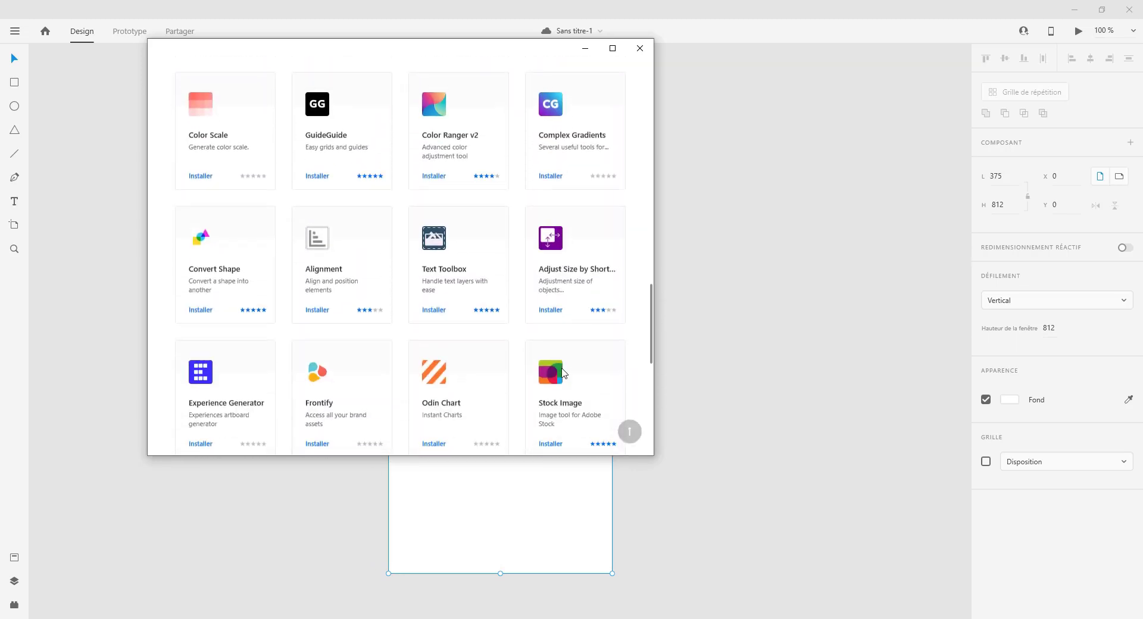
scroll(563, 373, "down", 5)
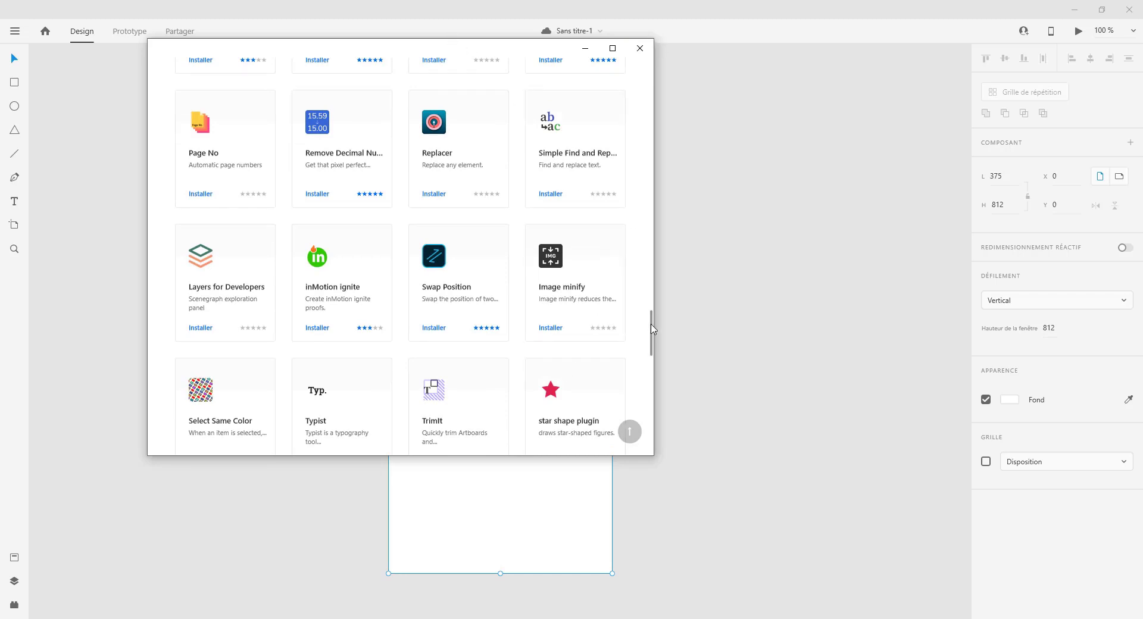
left_click_drag(651, 322, 647, 66)
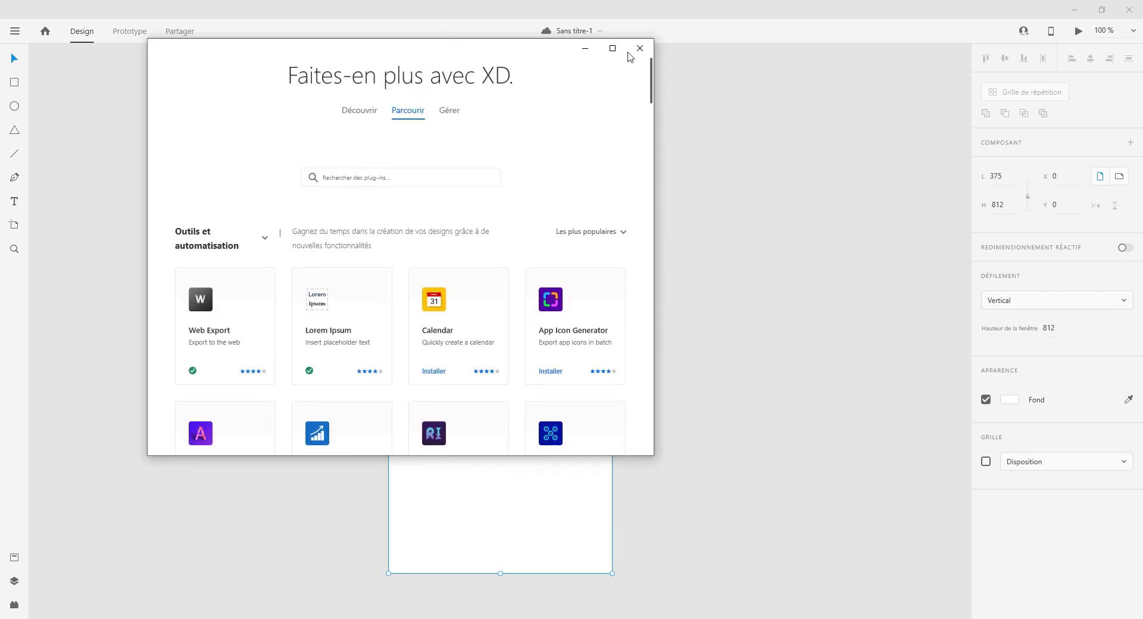
left_click(361, 112)
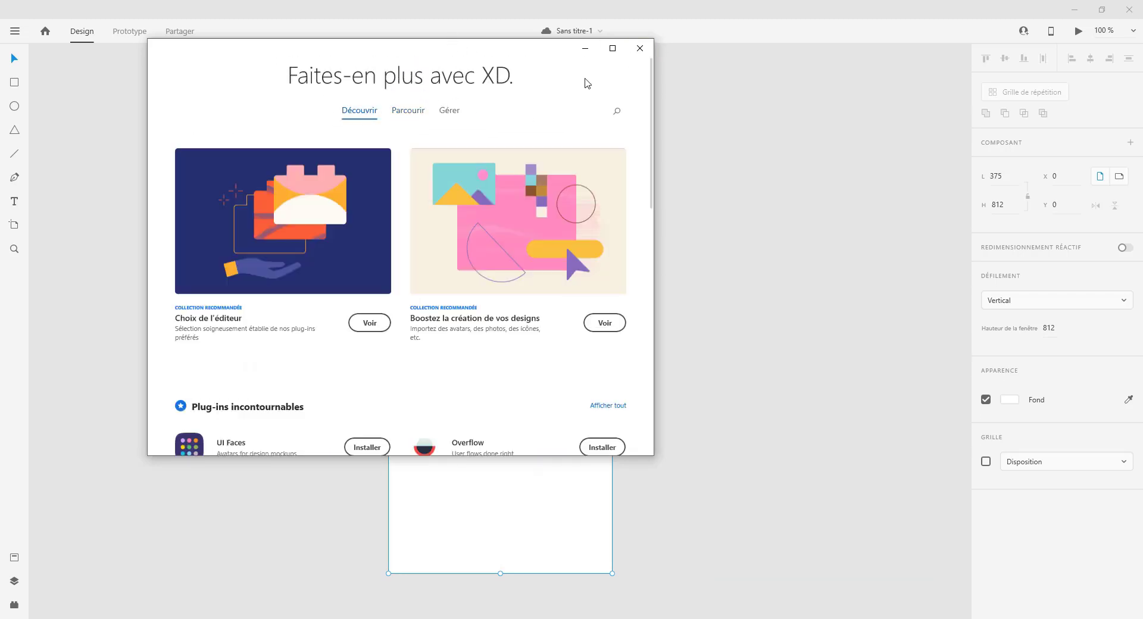
left_click(640, 49)
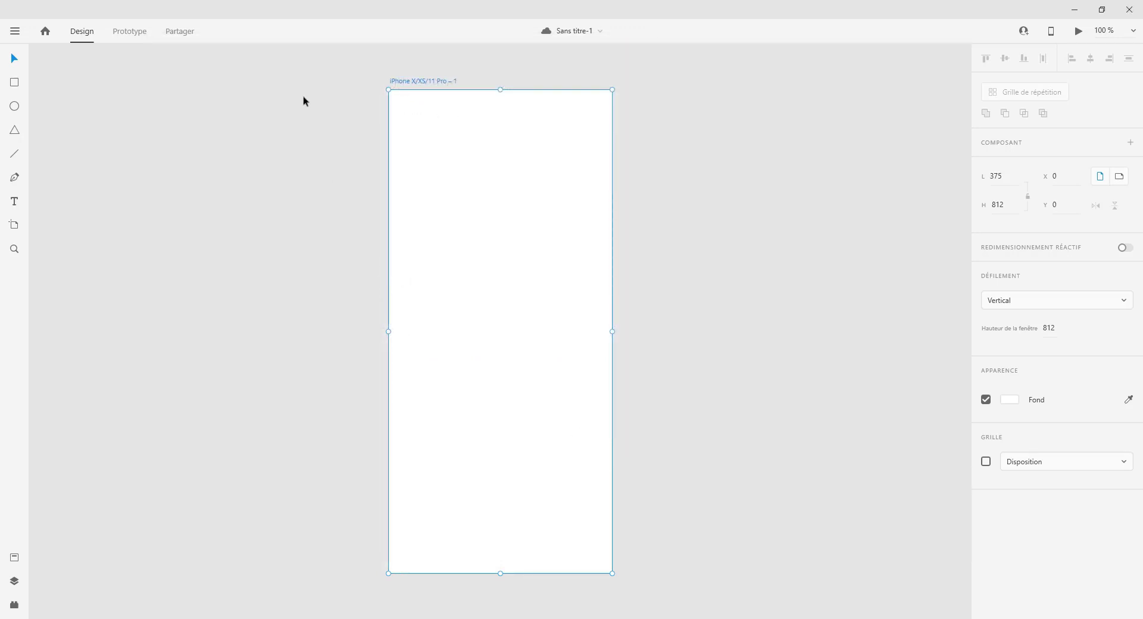
Look at the link-sharing settings for the document and return to the design workspace
left_click(186, 37)
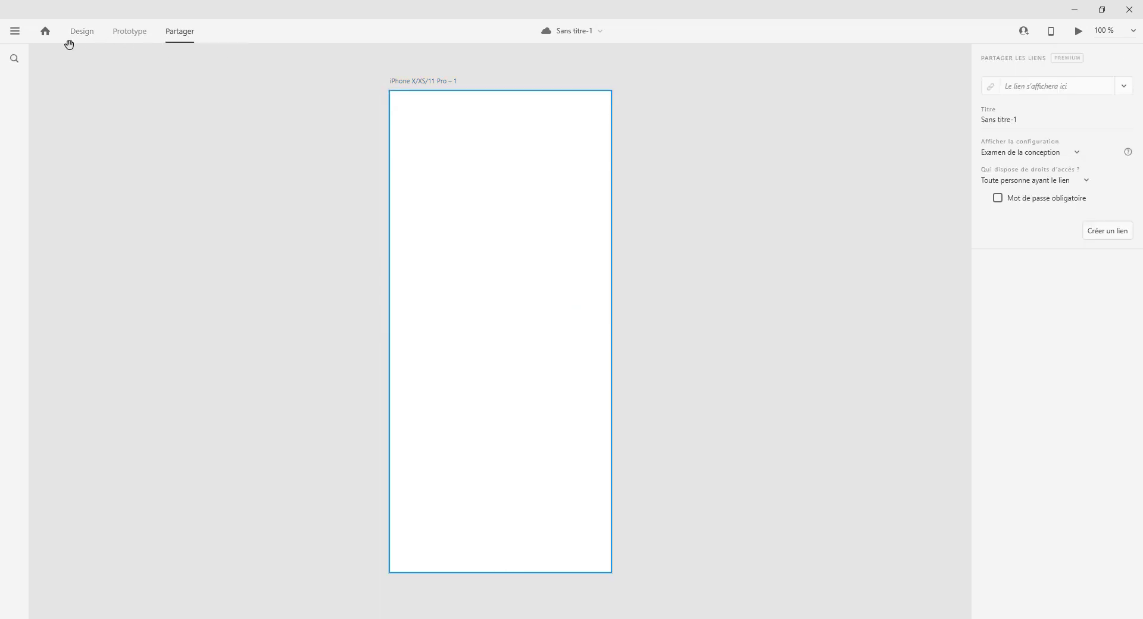
left_click(75, 37)
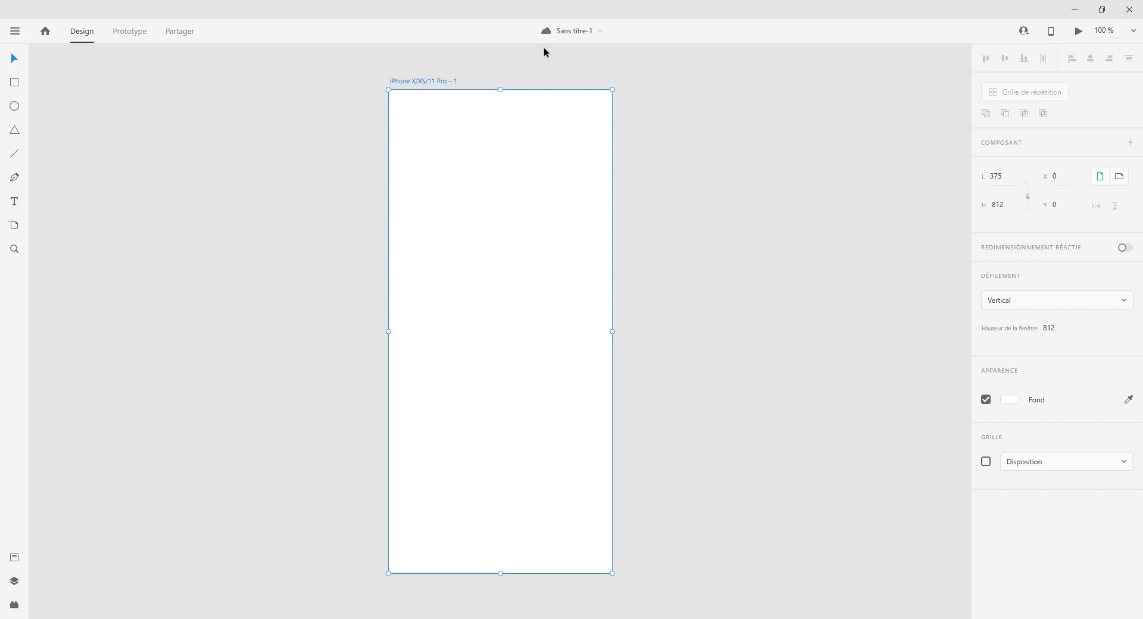
left_click(731, 111)
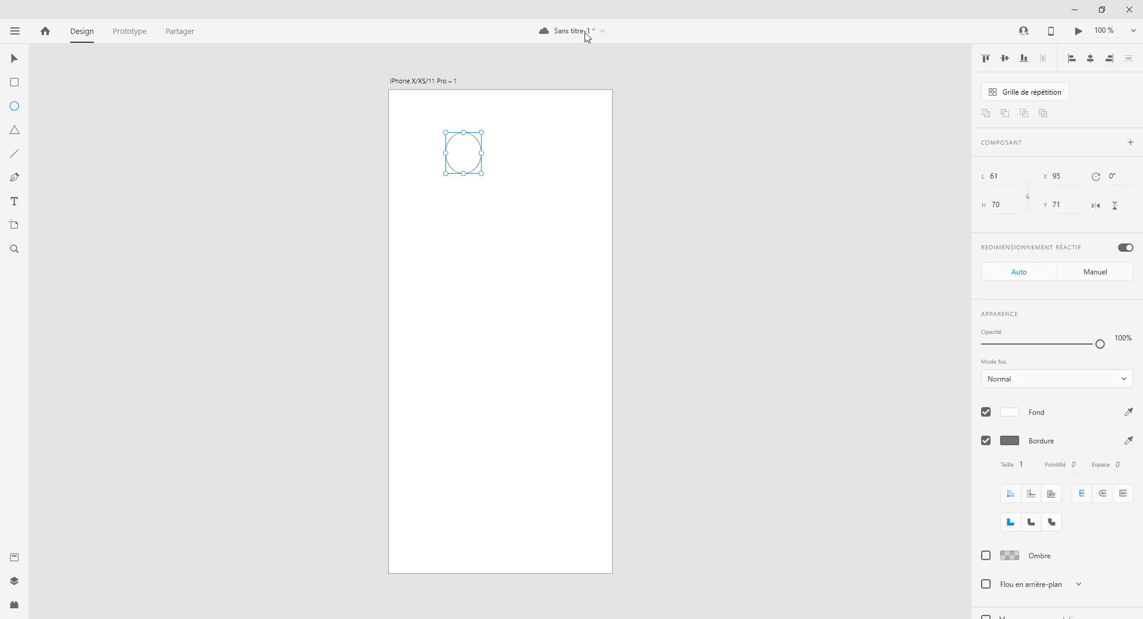
left_click(569, 31)
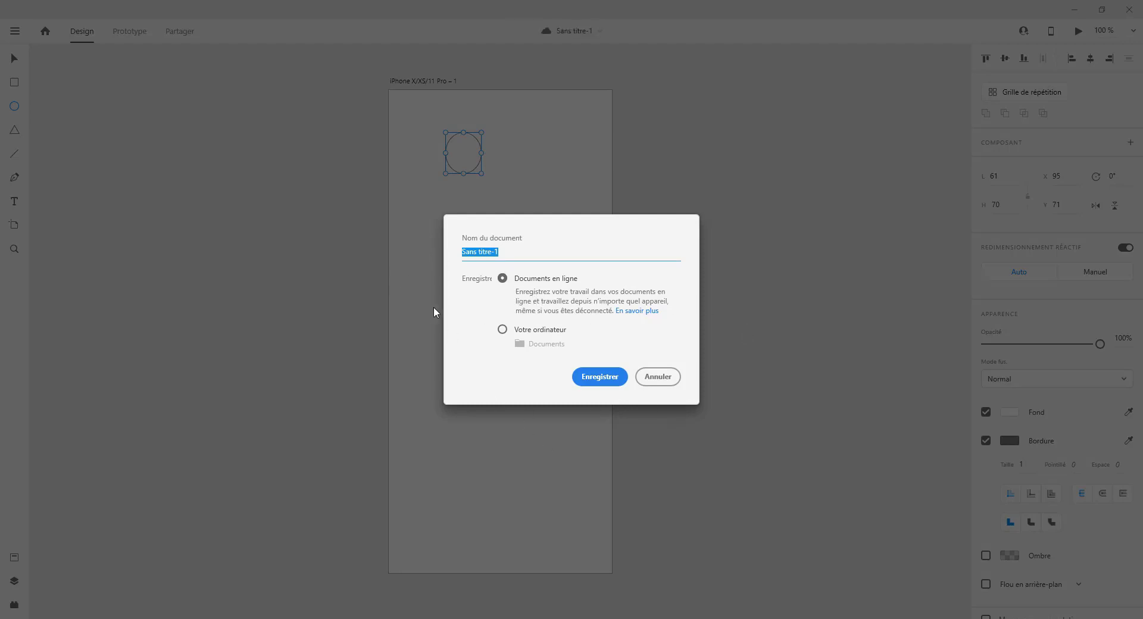
left_click(662, 377)
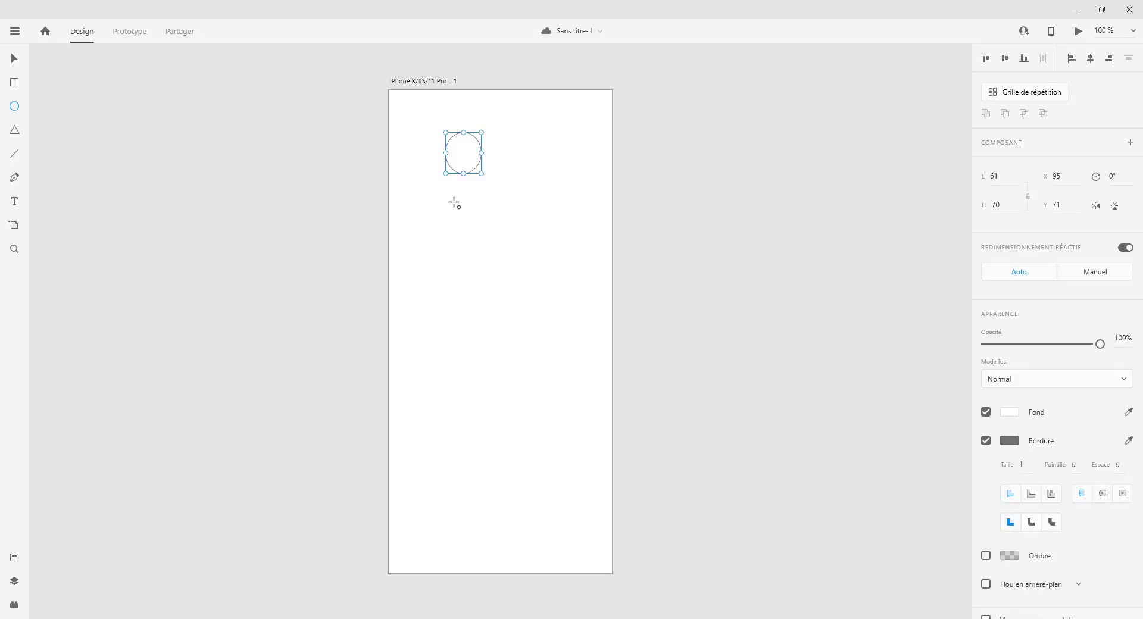
key("ctrl+z")
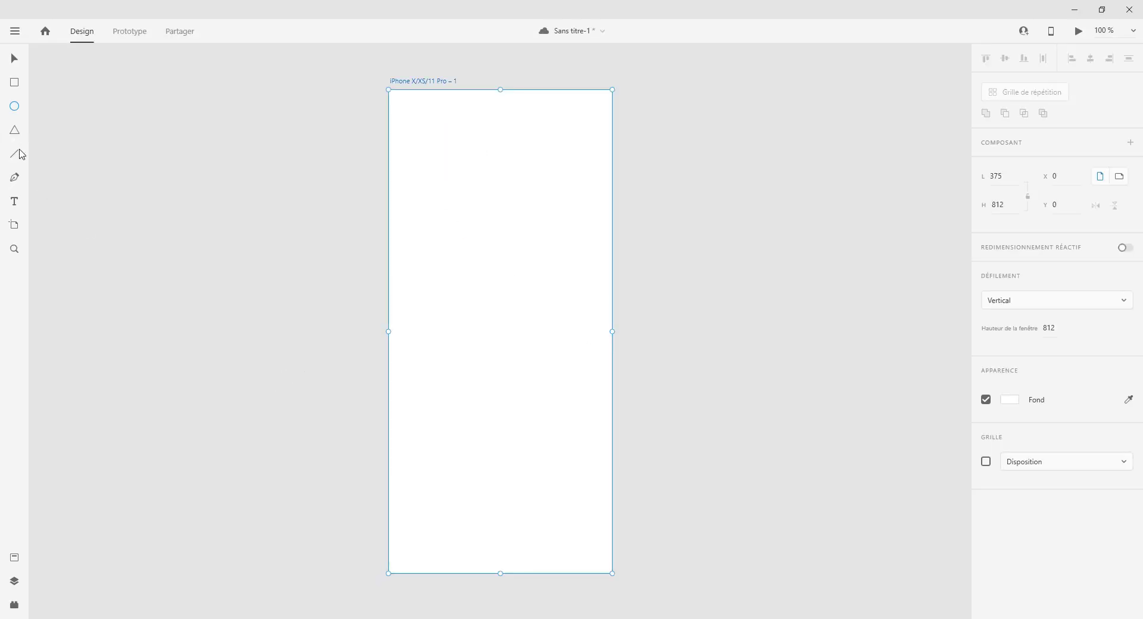
Draw a borderless horizontal rectangle about 243 × 36 in the upper part of the iPhone artboard
left_click(15, 83)
left_click_drag(419, 174, 563, 194)
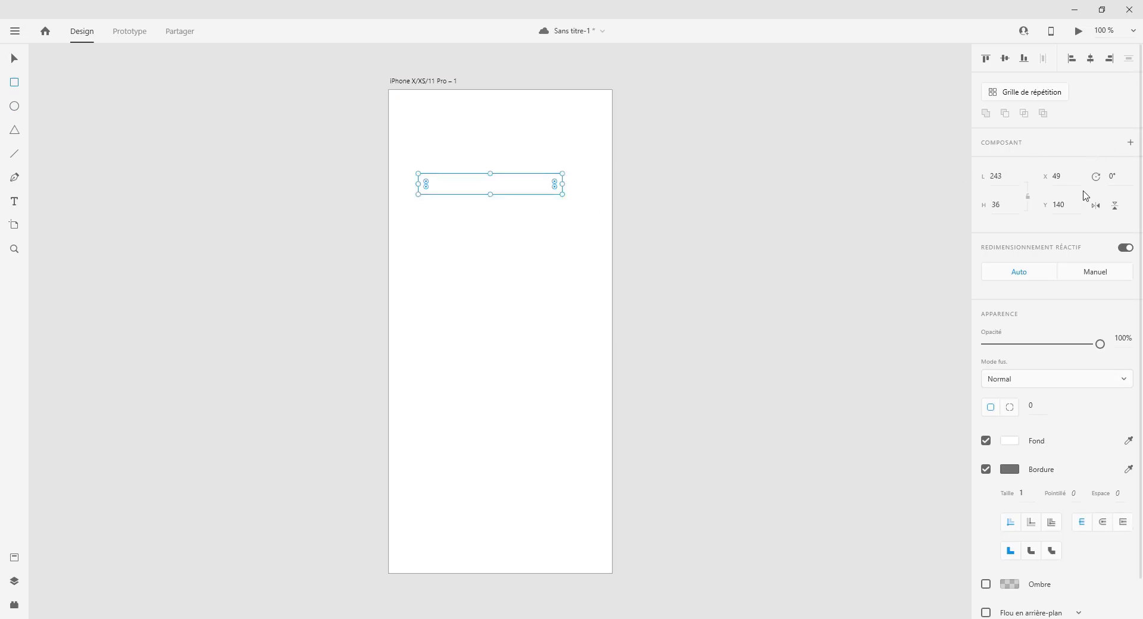
left_click(986, 470)
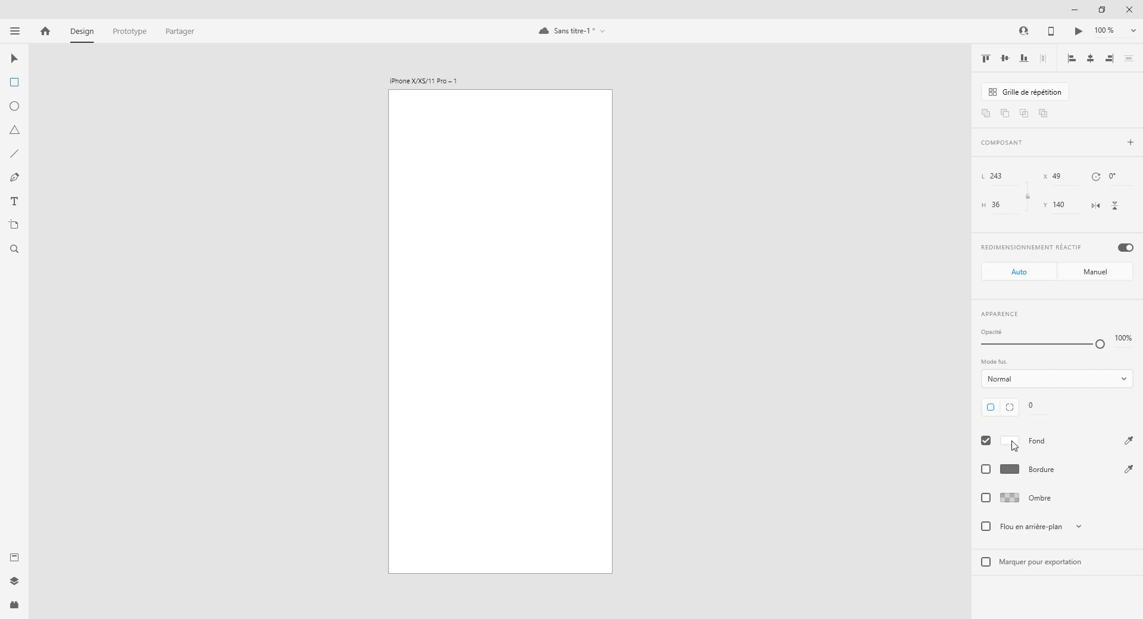
Fill the rectangle with light grey #D9D9D9 and fully round its corners to a radius of 18
left_click(1014, 446)
left_click_drag(830, 404, 831, 389)
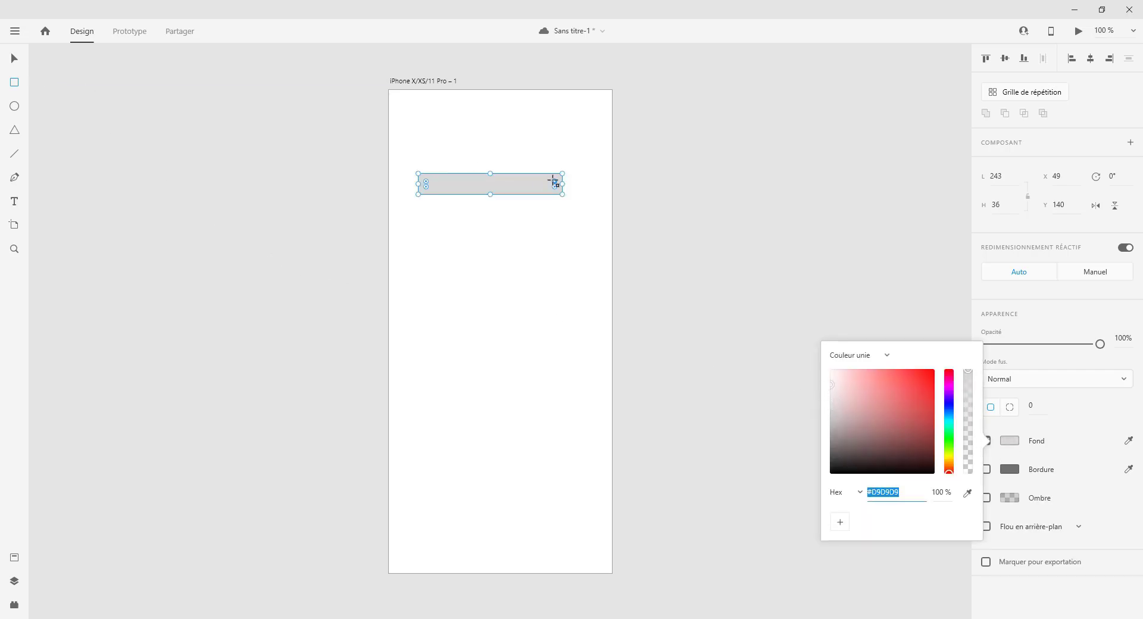
left_click_drag(554, 182, 549, 181)
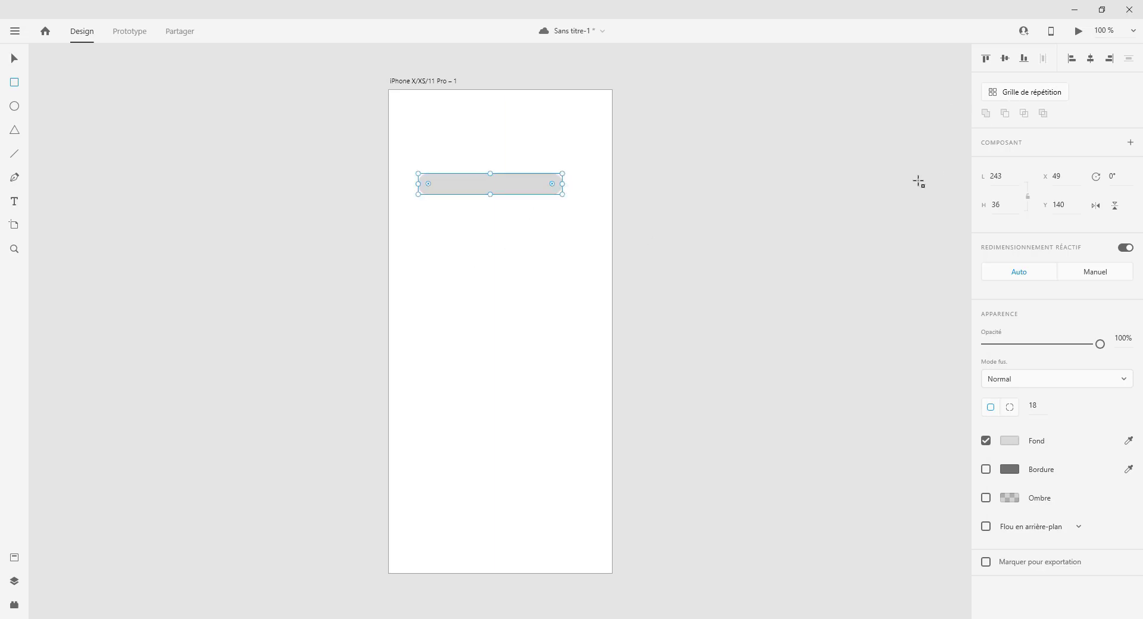
Draw a circle about 44 × 44 over the right end of the grey bar
left_click(19, 109)
mouse_move(563, 158)
left_mouse_down()
mouse_move(528, 186)
mouse_move(550, 191)
left_mouse_up()
left_click(14, 59)
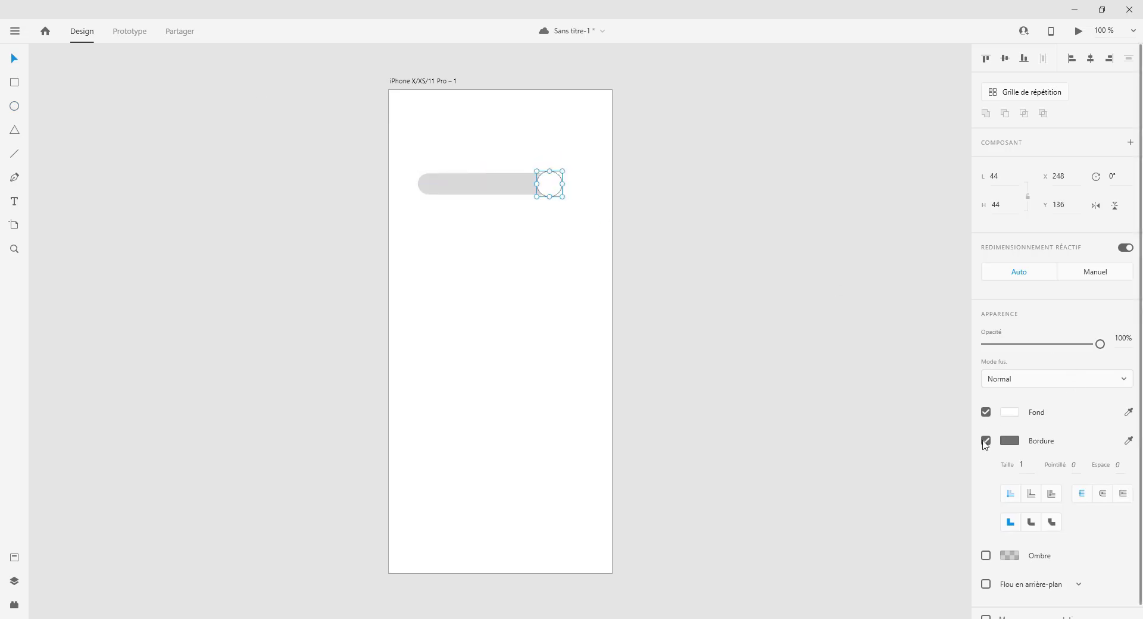
Give the circle a borderless #8F8F8F grey fill and shift it right to X 252 at the bar's end
left_click(986, 440)
left_click(1009, 412)
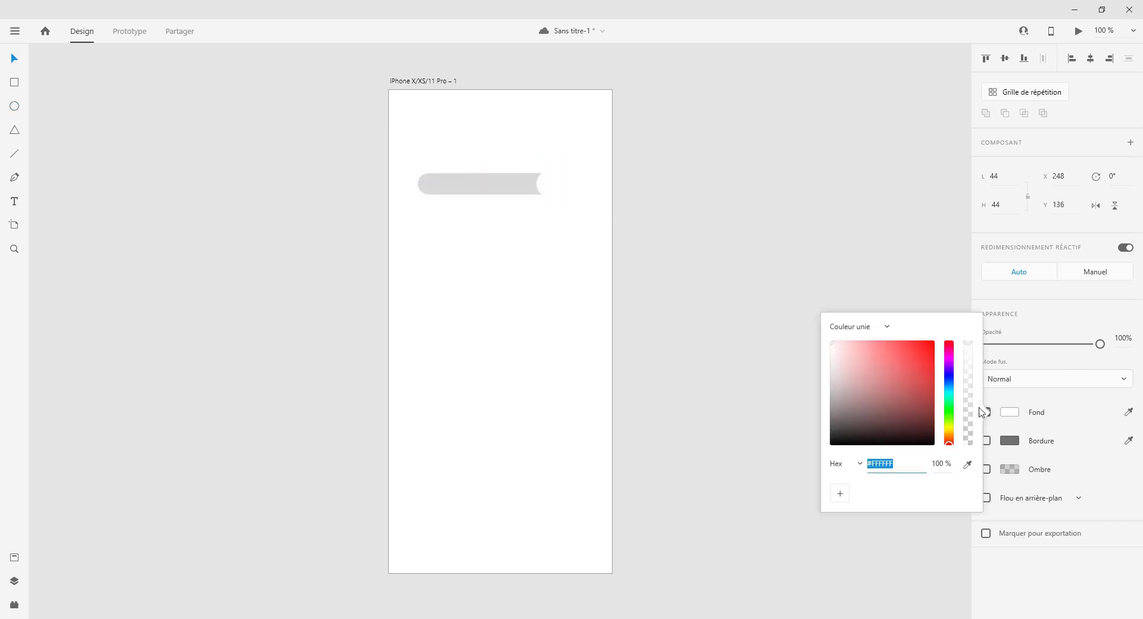
left_click(832, 361)
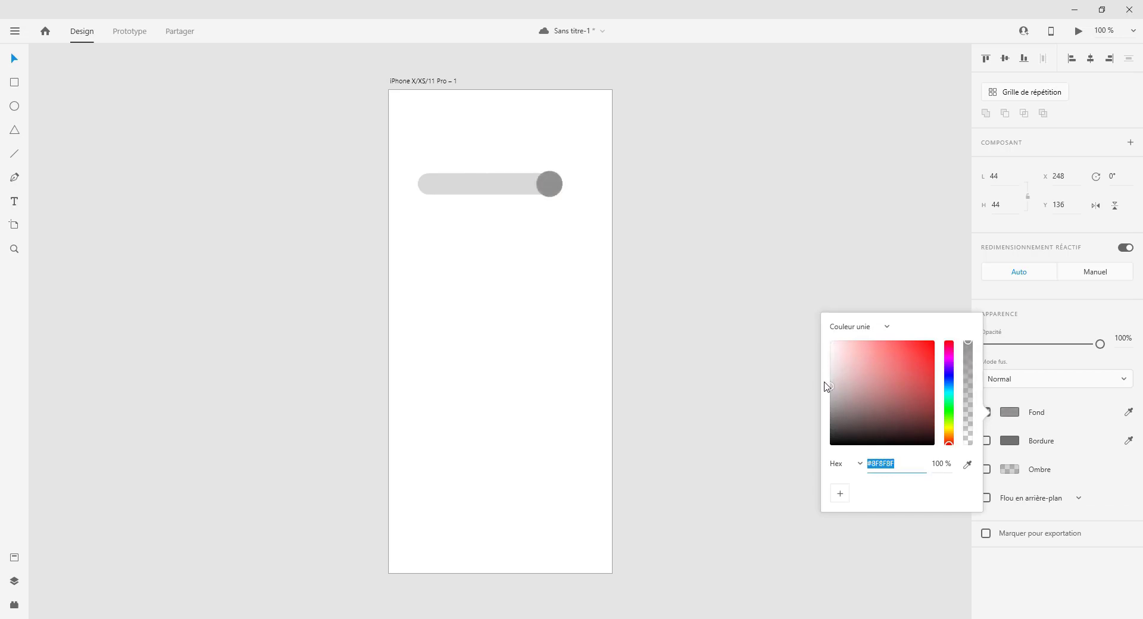
left_click(556, 145)
mouse_move(553, 190)
left_mouse_down()
mouse_move(447, 196)
mouse_move(572, 196)
mouse_move(556, 196)
left_mouse_up()
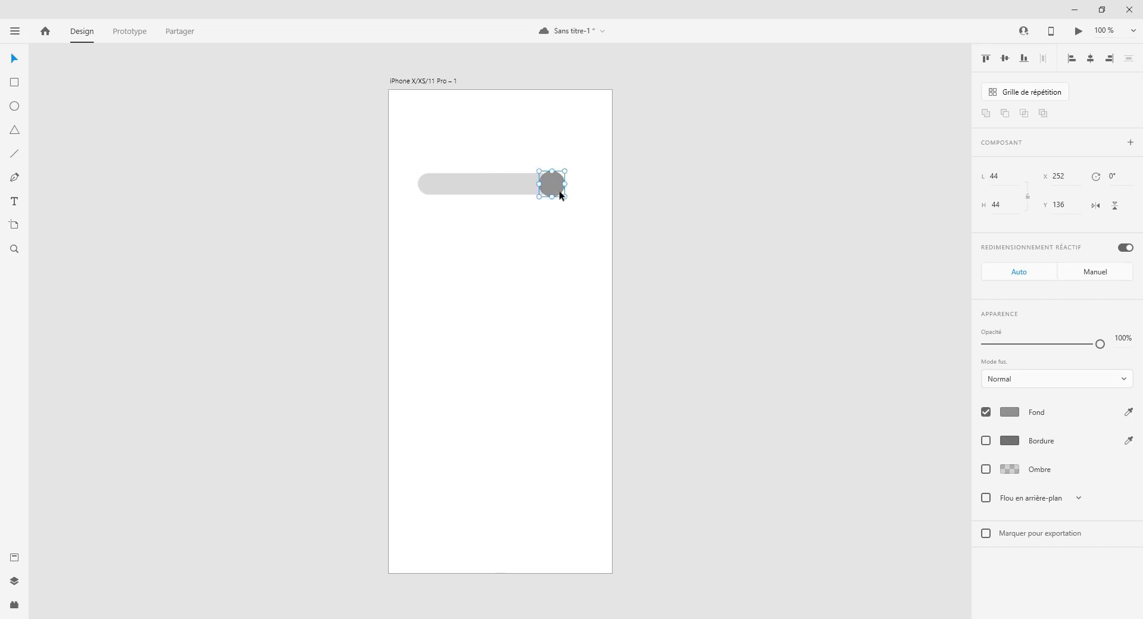
left_click(635, 138)
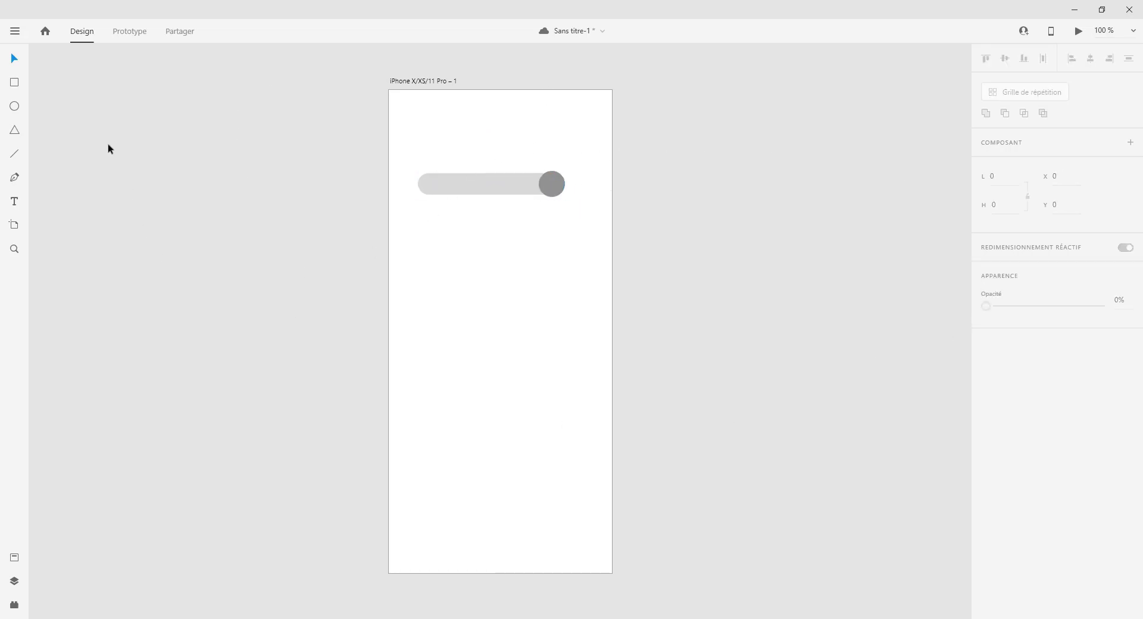
left_click(419, 81)
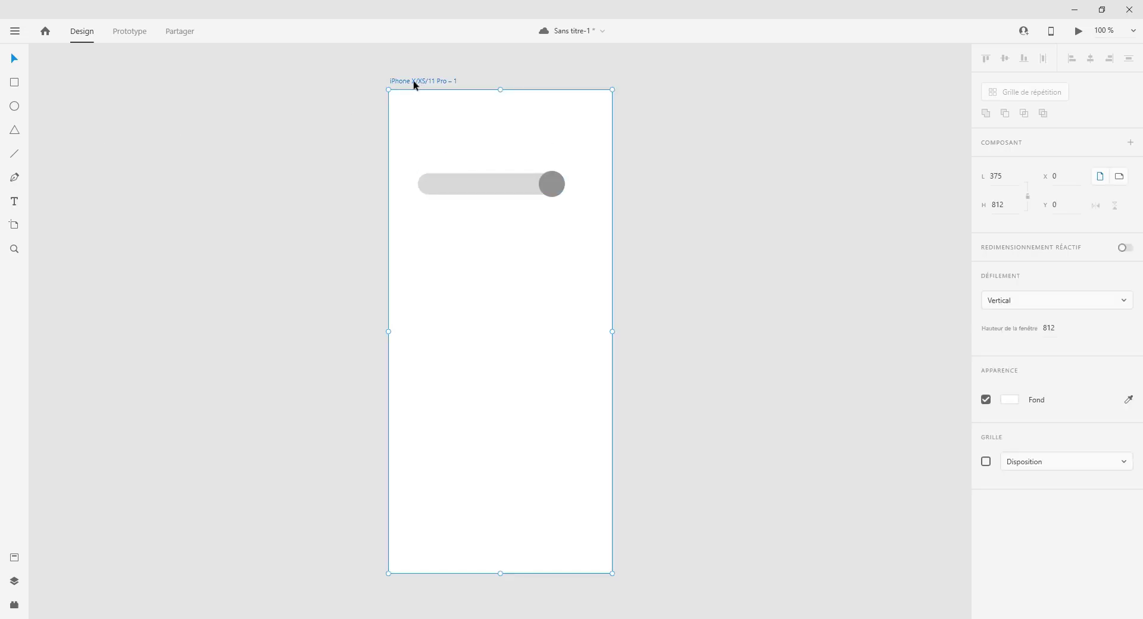
left_click_drag(415, 82, 675, 90, "alt")
key("ctrl+z")
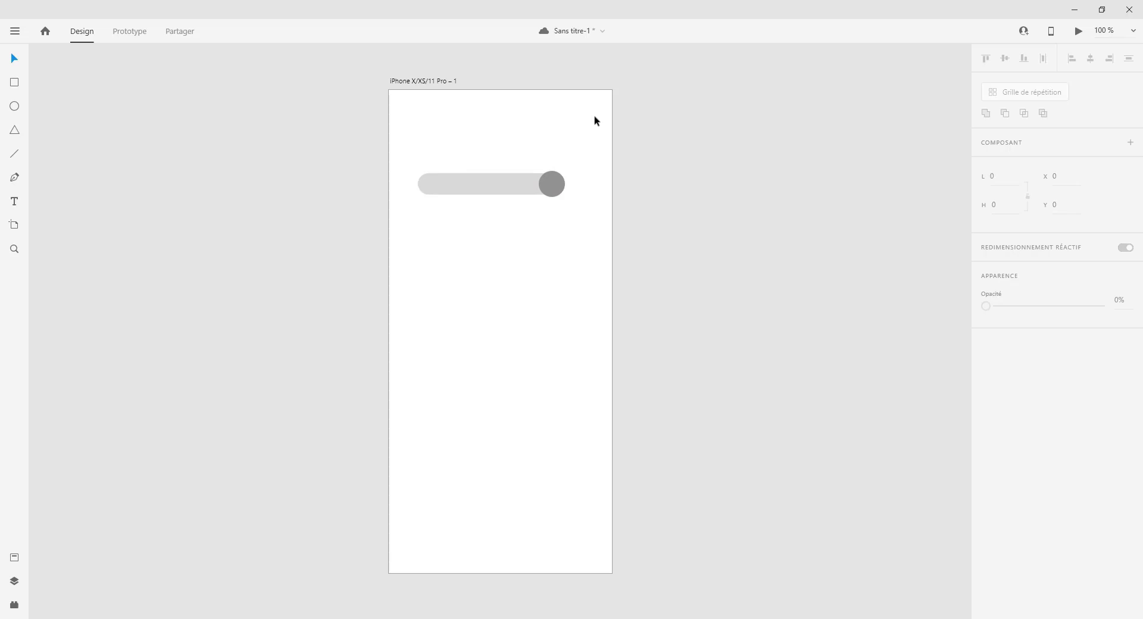
Group the grey bar with the circle and turn the group into a component
left_click_drag(592, 125, 384, 250)
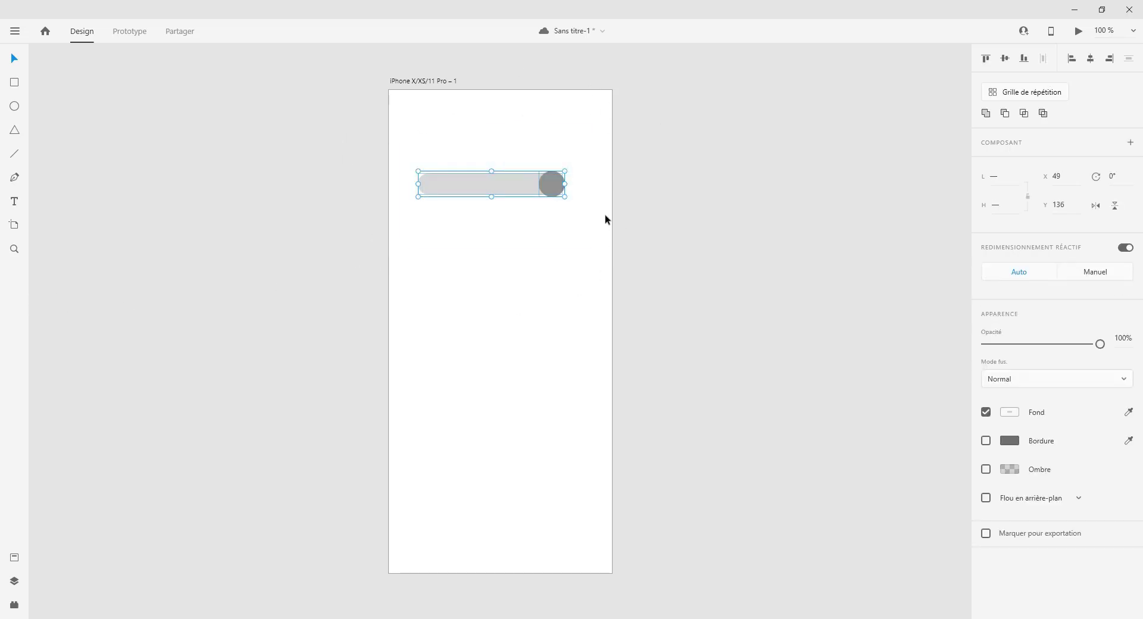
key("ctrl+g")
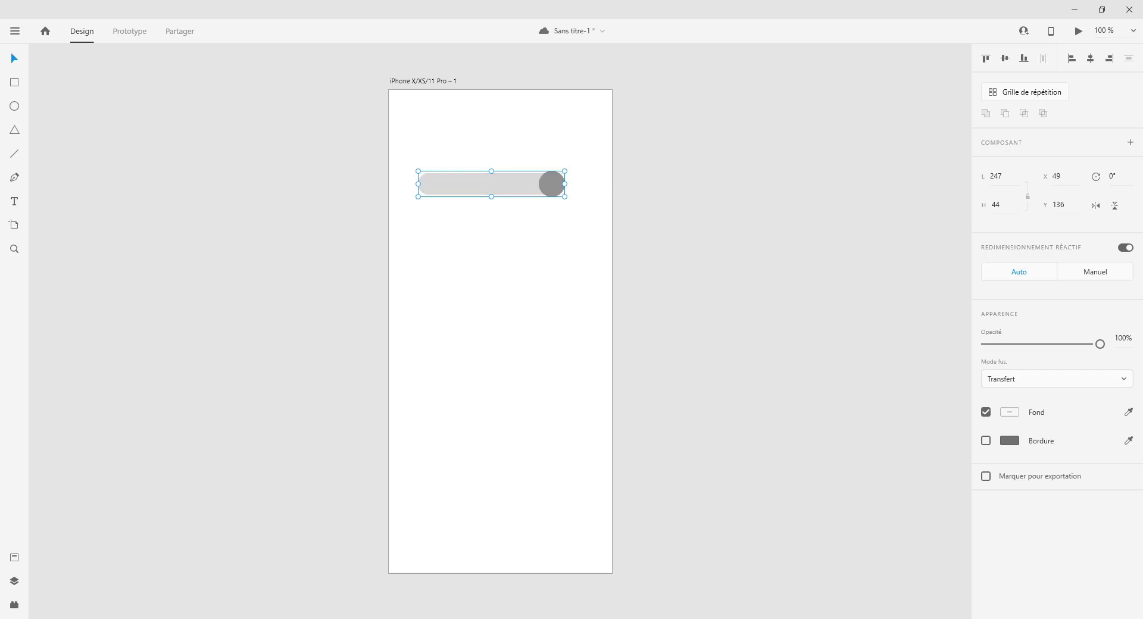
left_click(1130, 144)
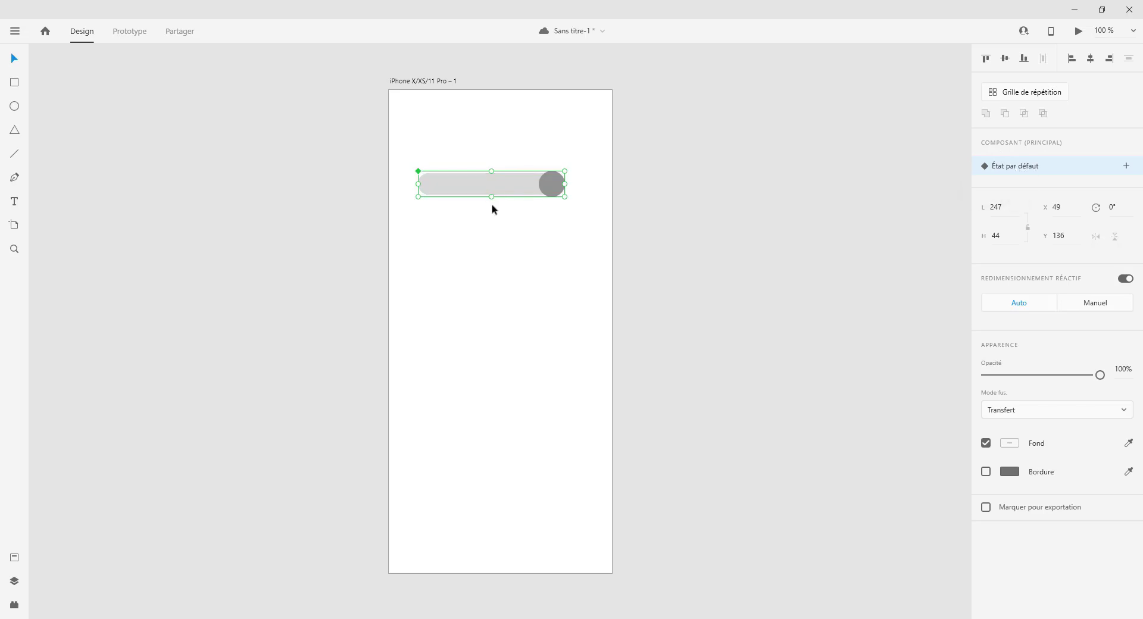
Add a hover state to the bar-and-circle component and name it fermé
left_click(1127, 167)
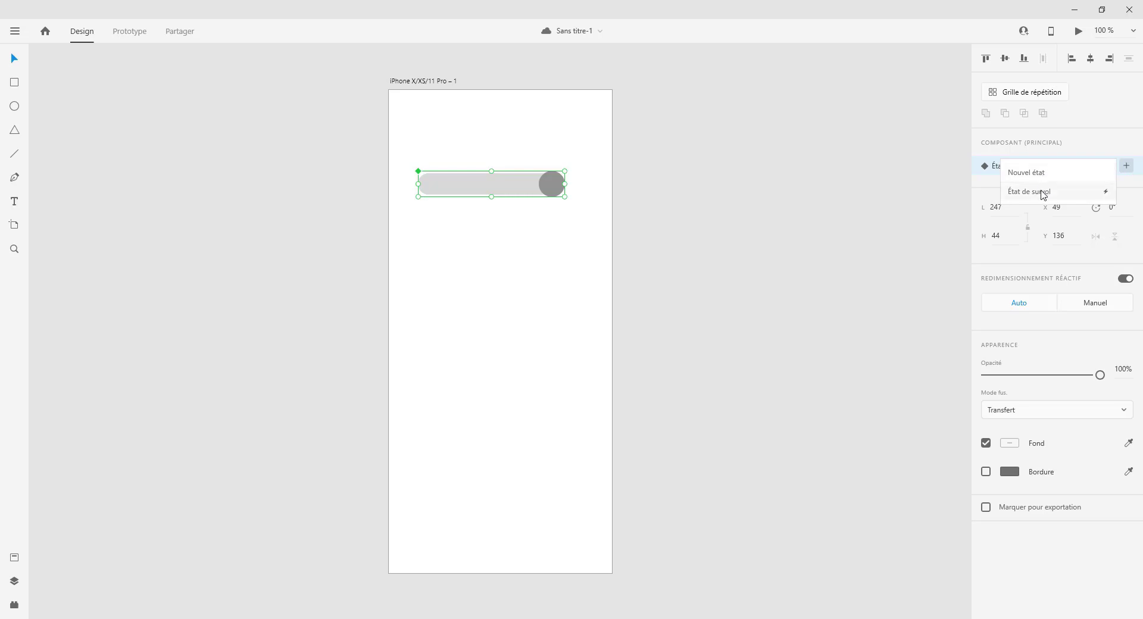
left_click(1043, 192)
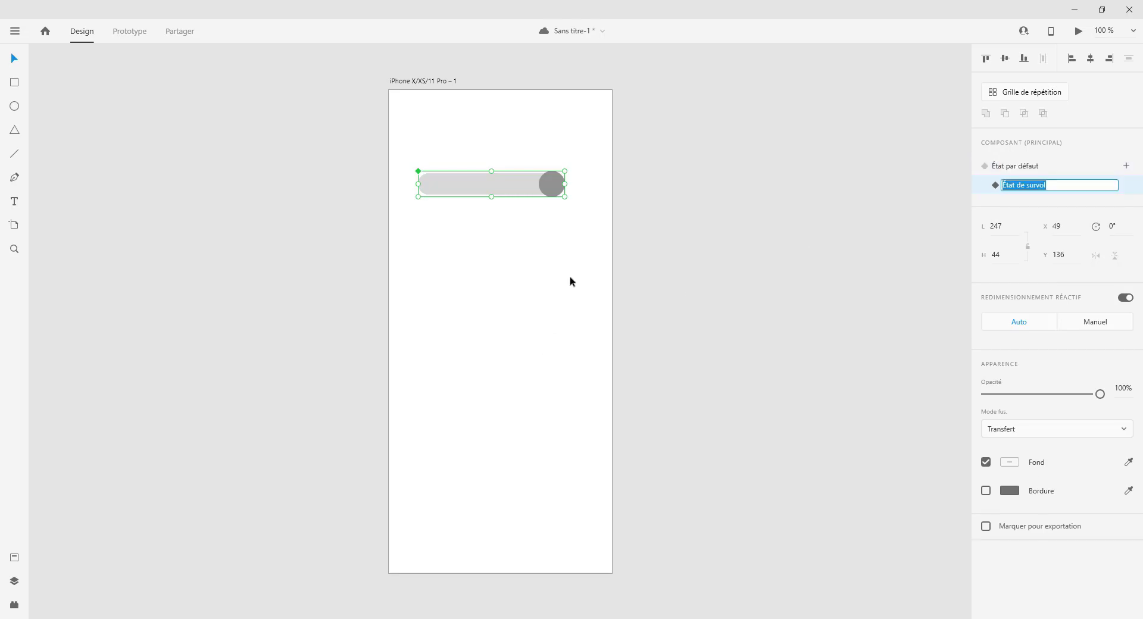
type("fer")
type("me")
key("BackSpace")
type("é")
key("Return")
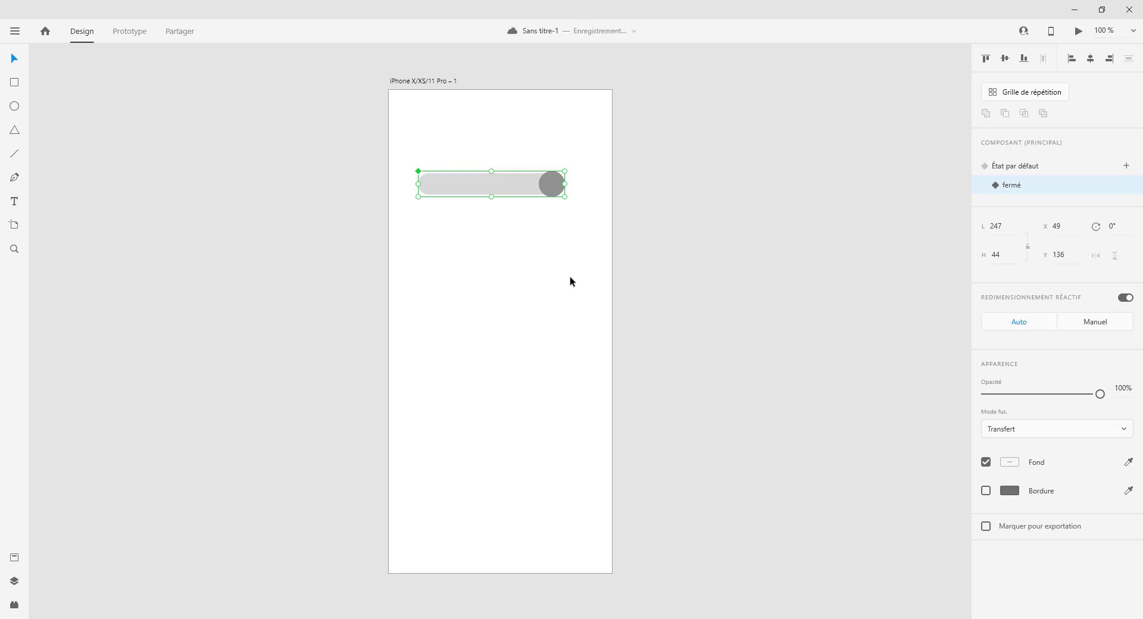
In the fermé state, move the circle from the right end of the bar to its left end
double_click(555, 180)
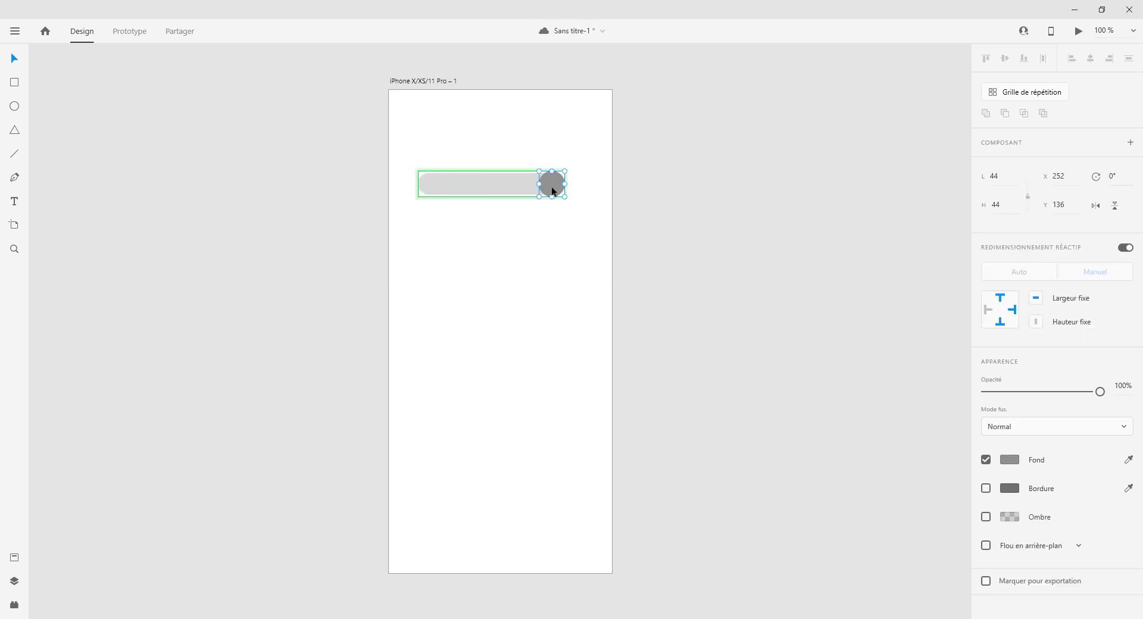
left_click_drag(555, 180, 432, 186)
left_click(603, 195)
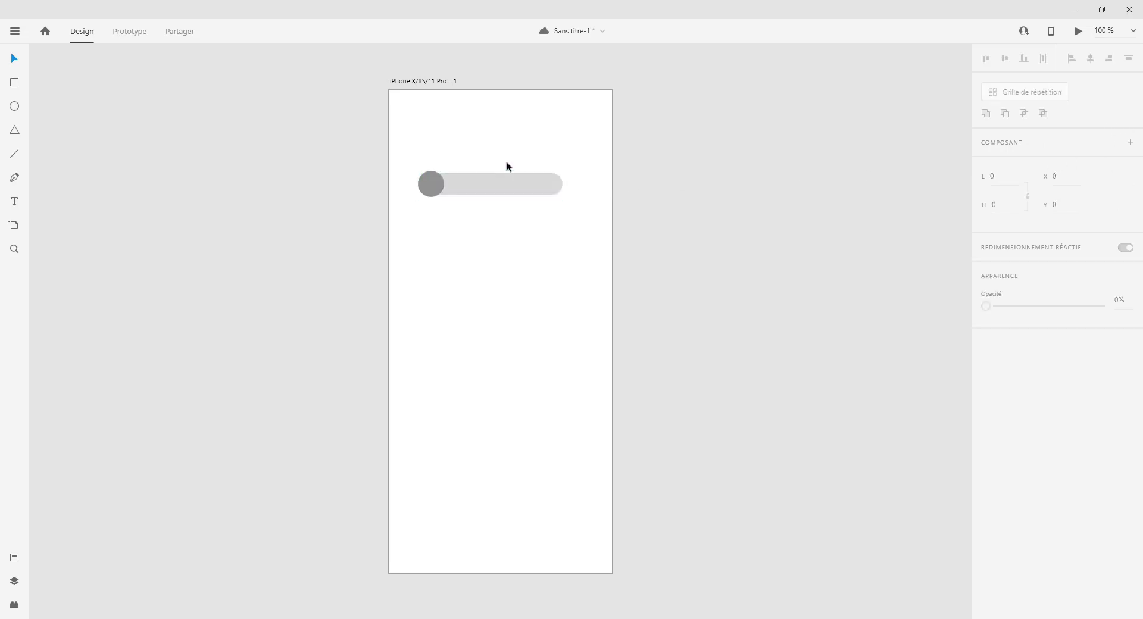
Compare the default and fermé states and preview the component's hover behaviour starting from each of them
left_click(460, 186)
left_click(1032, 170)
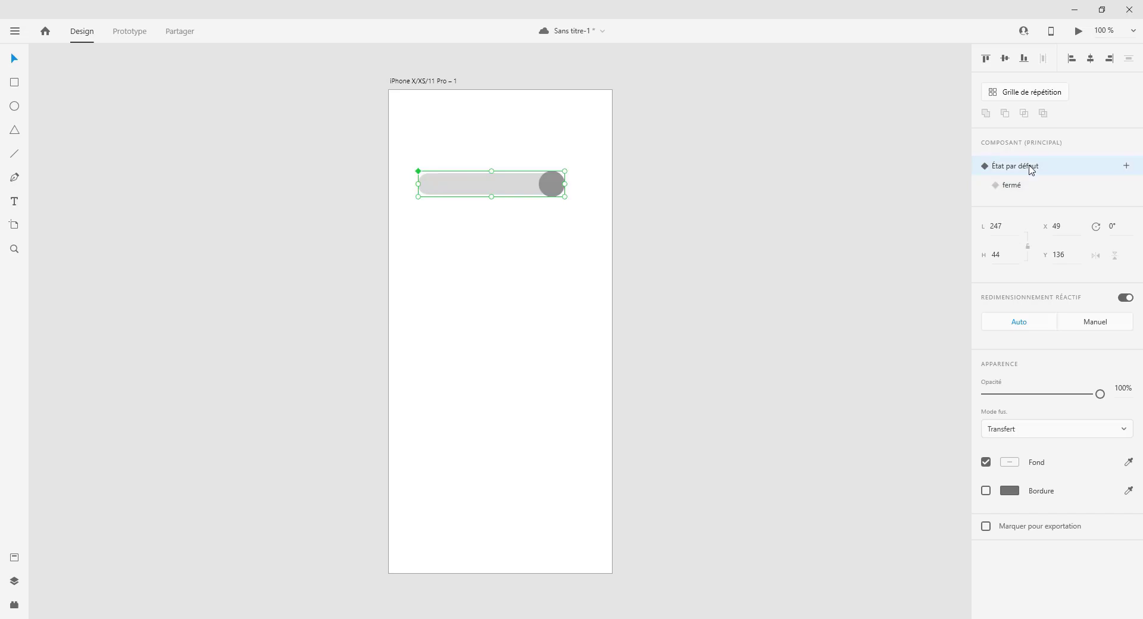
left_click(1023, 190)
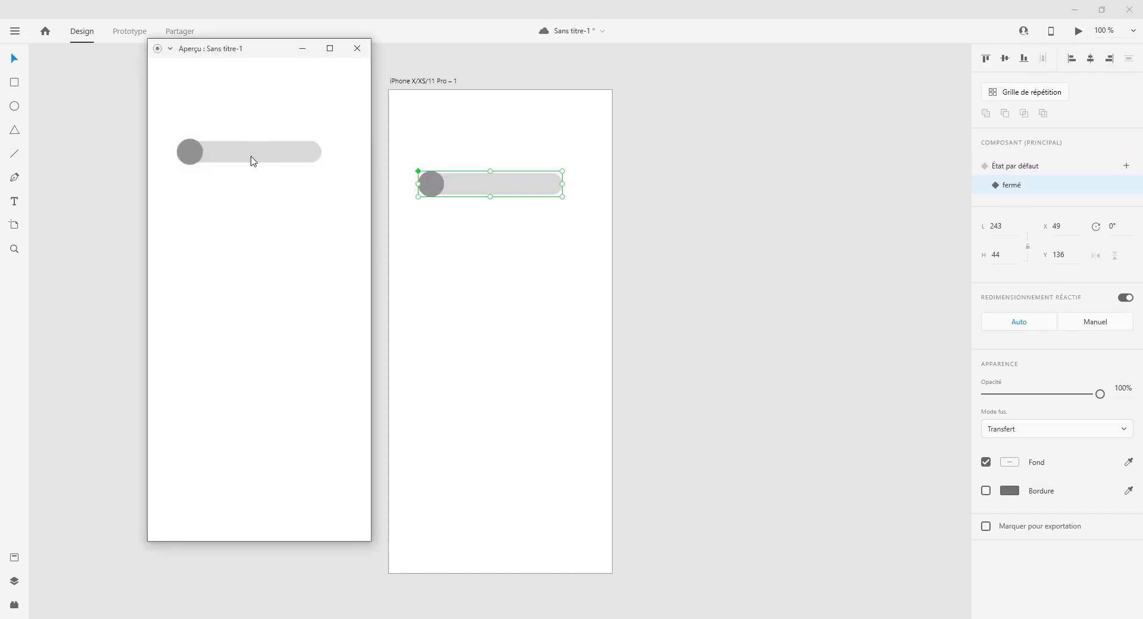
left_click(357, 48)
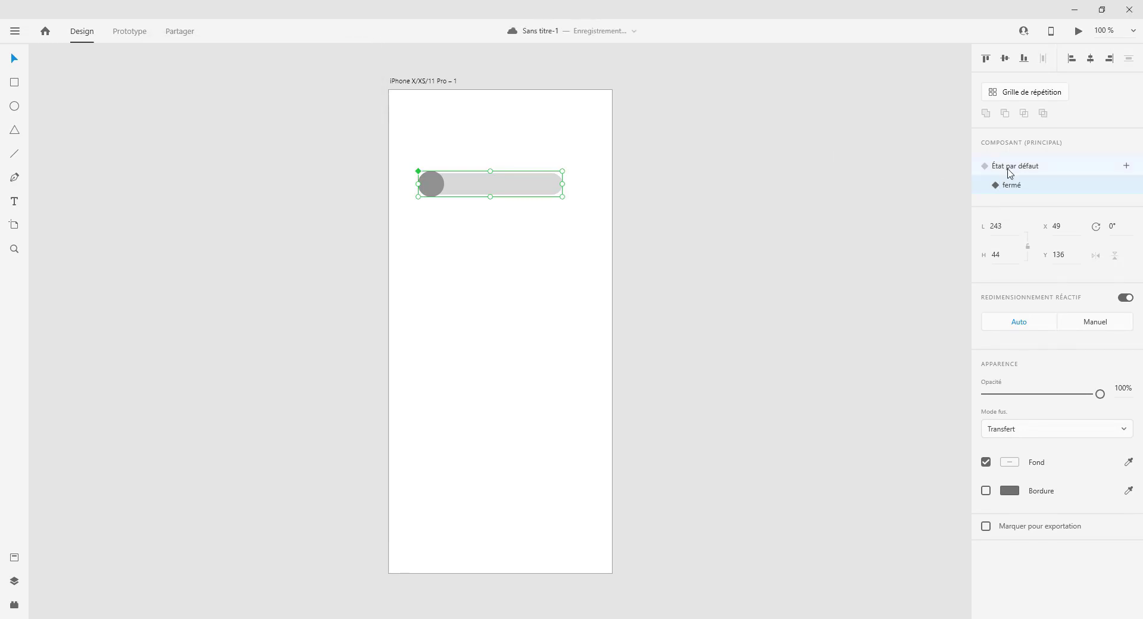
left_click(1007, 169)
left_click(1079, 31)
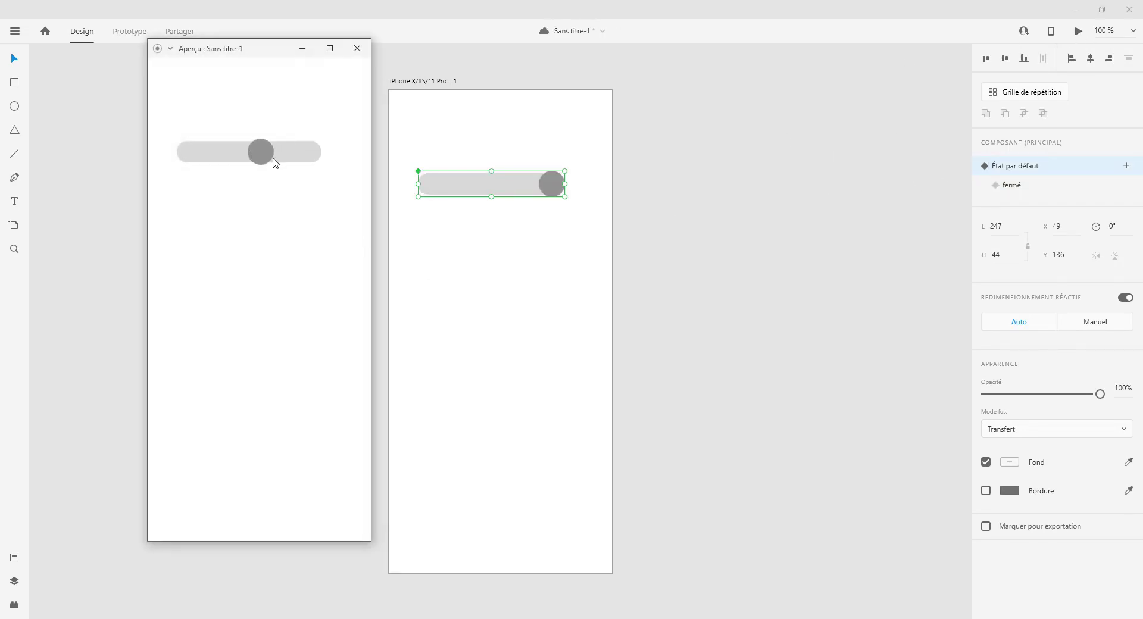
mouse_move(289, 160)
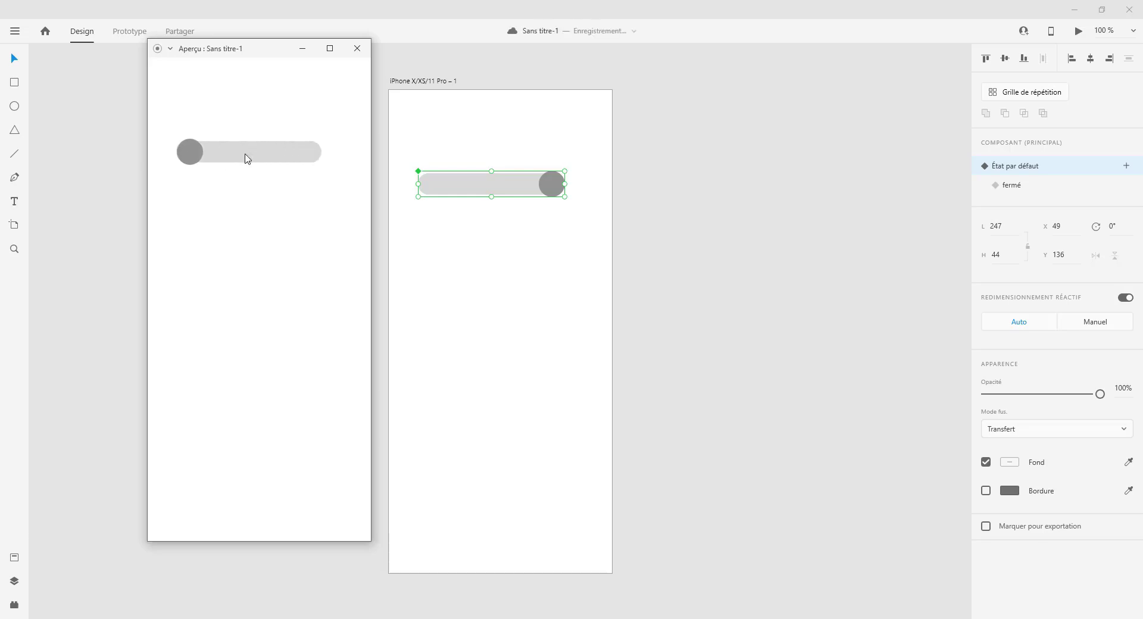
left_click(352, 50)
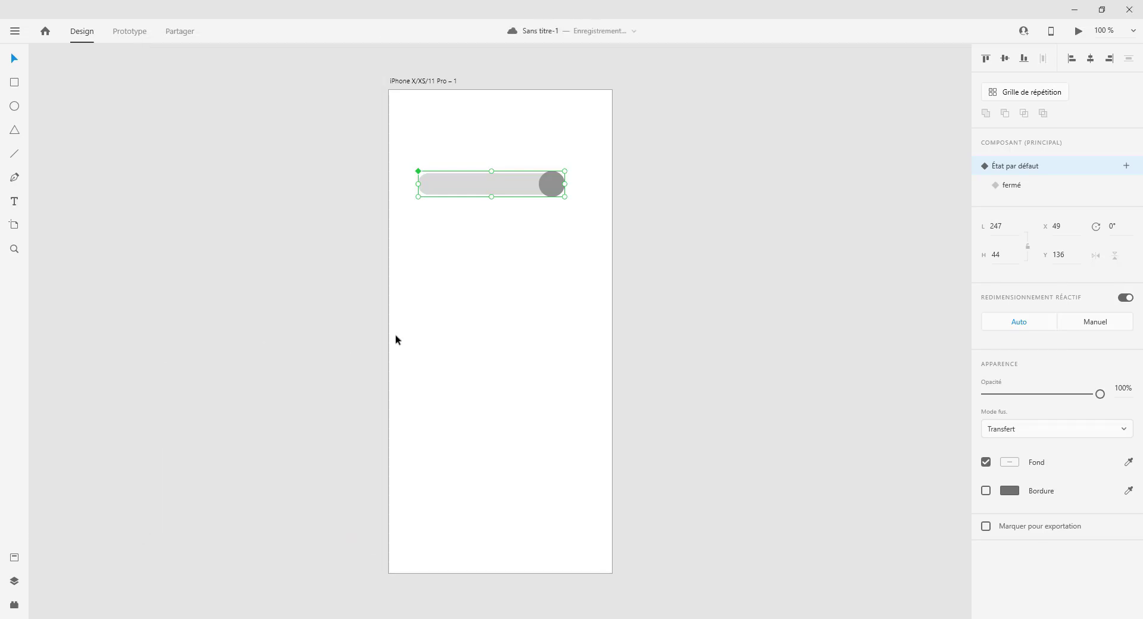
Delete the fermé hover state from the component, keeping its default state
left_click(390, 342)
left_click(521, 194)
left_click(1030, 188)
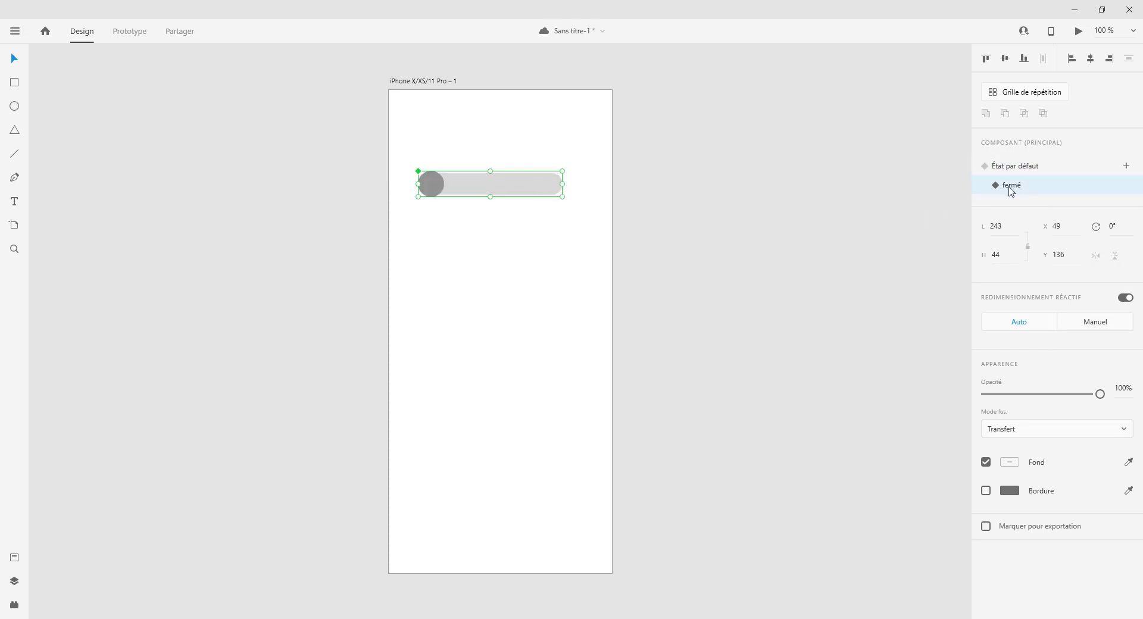
key("Delete")
key("ctrl+z")
key("ctrl+z")
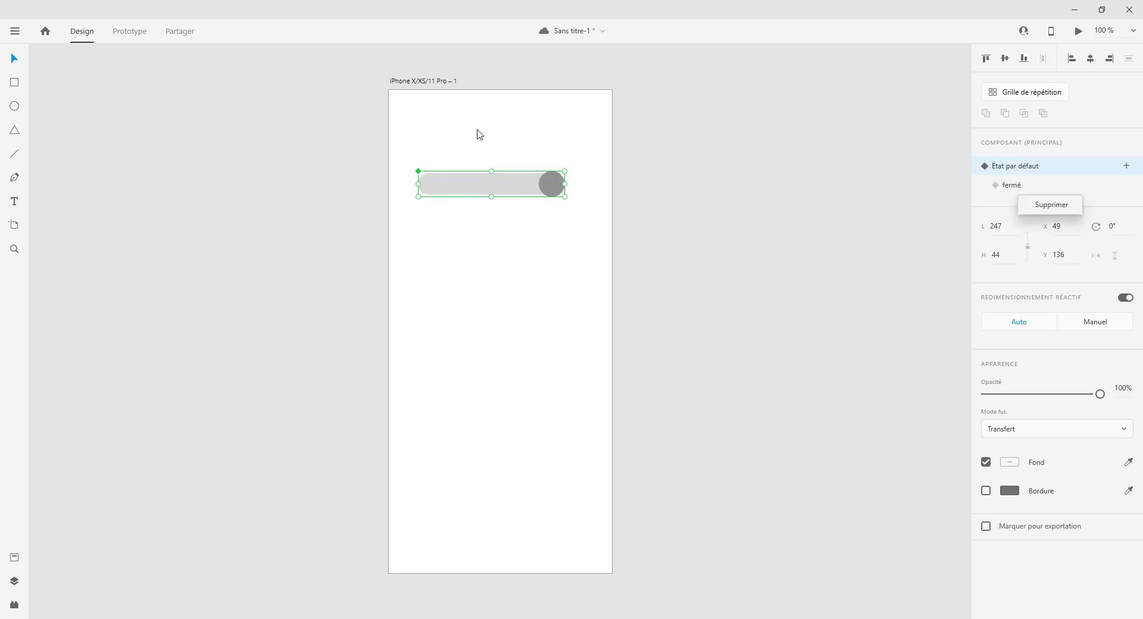
left_click(1046, 207)
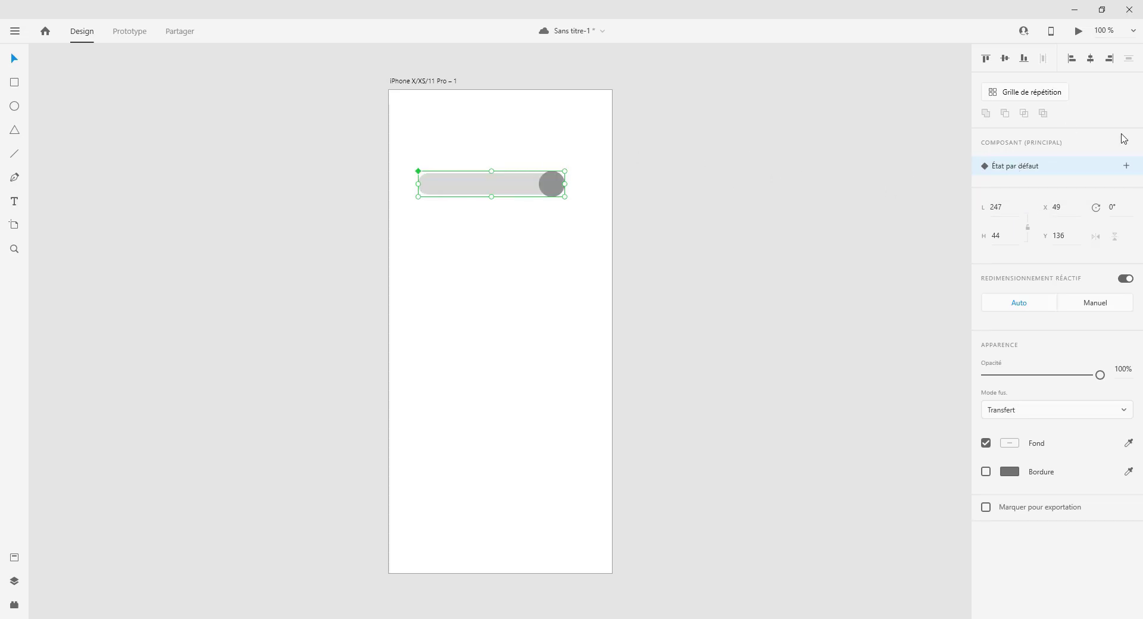
Add a new regular state named milieu to the bar-and-circle component
left_click(1126, 167)
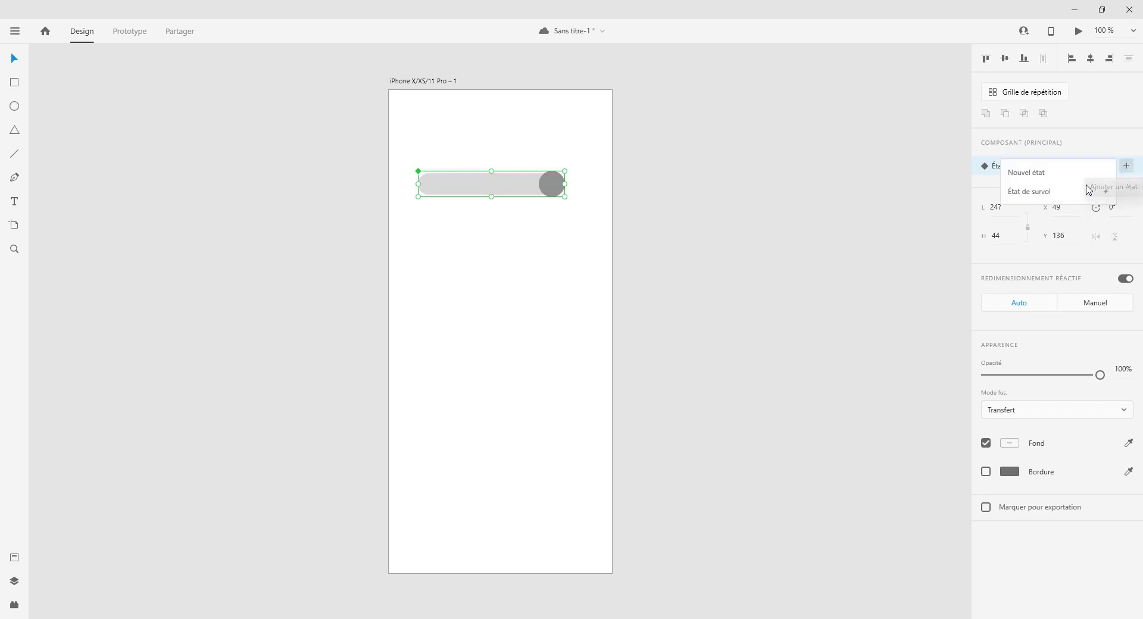
left_click(1051, 171)
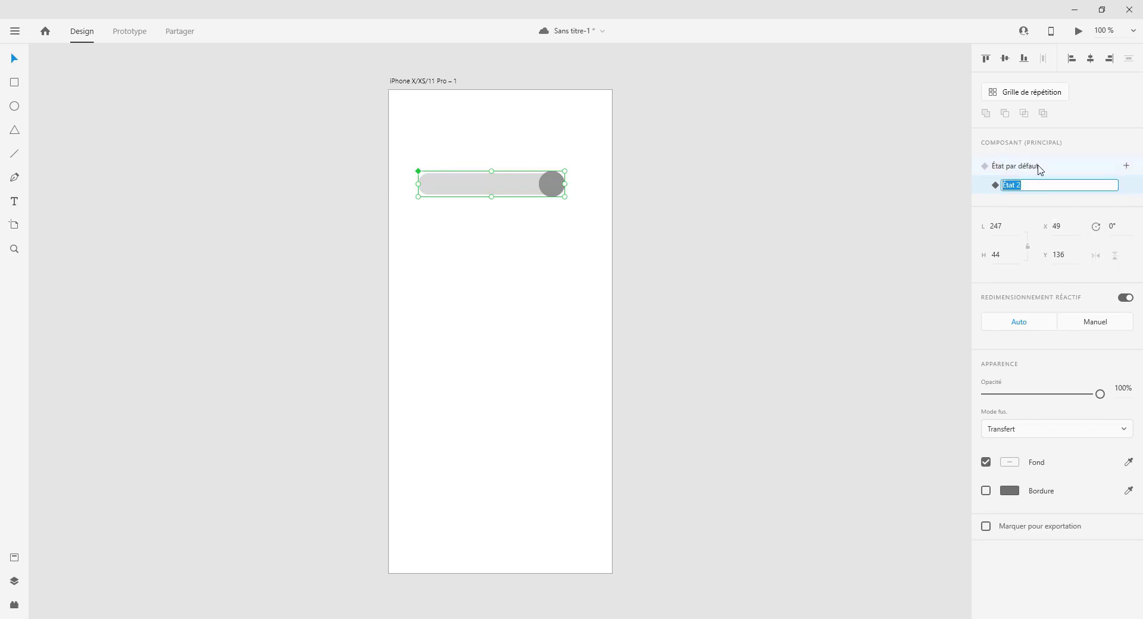
type("milieu")
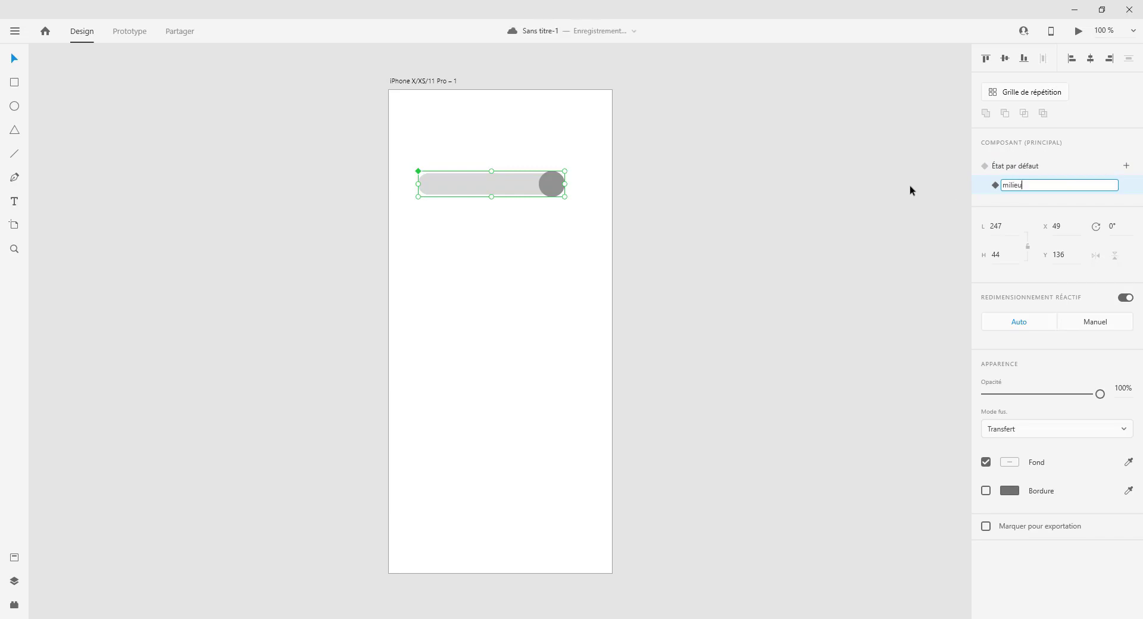
key("Return")
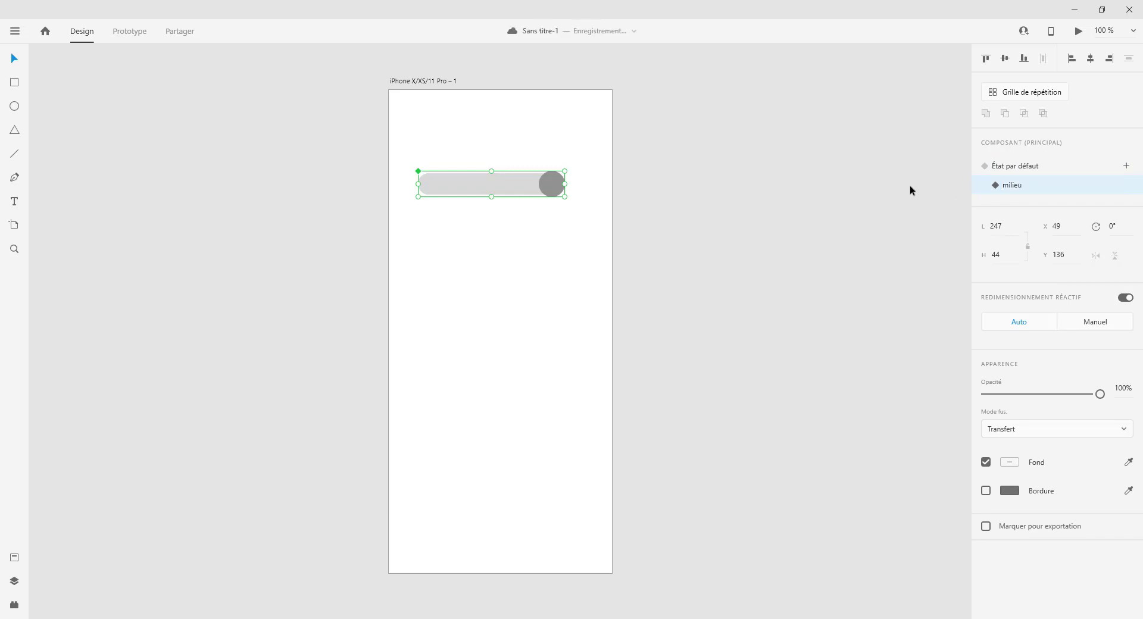
In the milieu state, move the circle to the middle of the grey bar
double_click(558, 188)
left_click_drag(558, 188, 492, 187)
left_click(528, 180)
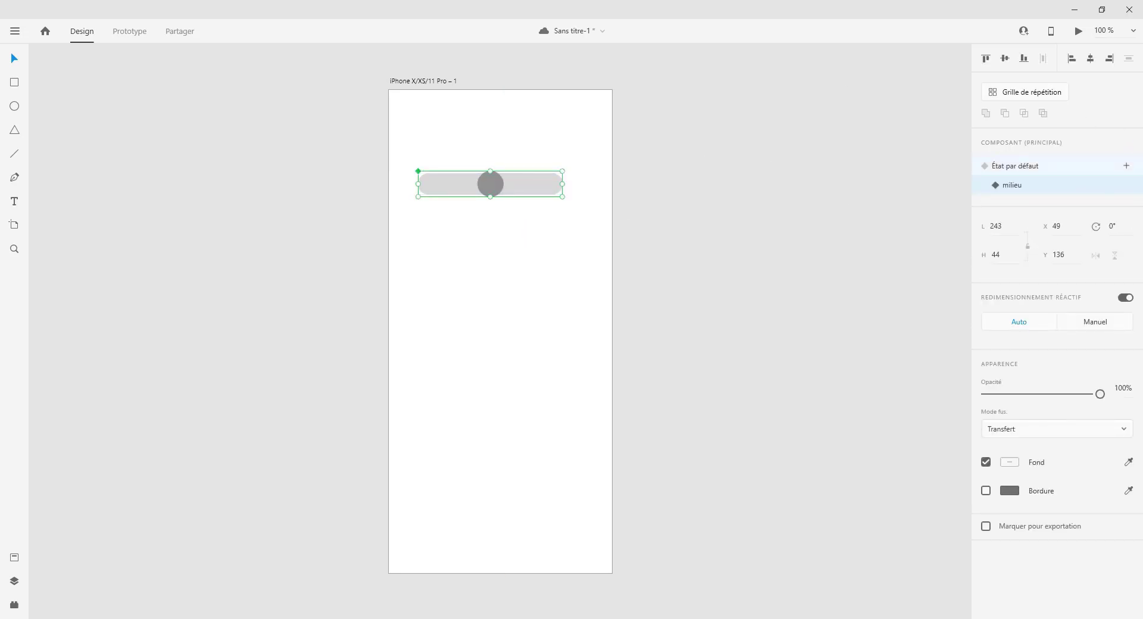
Add another regular state named gauche to the component
left_click(1126, 166)
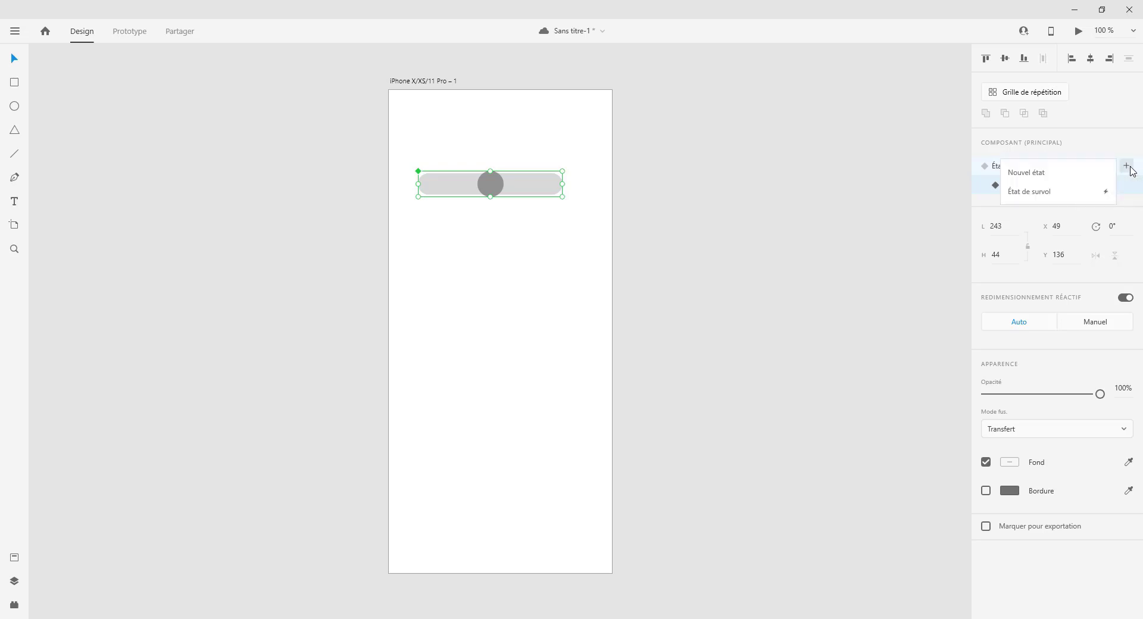
left_click(1029, 173)
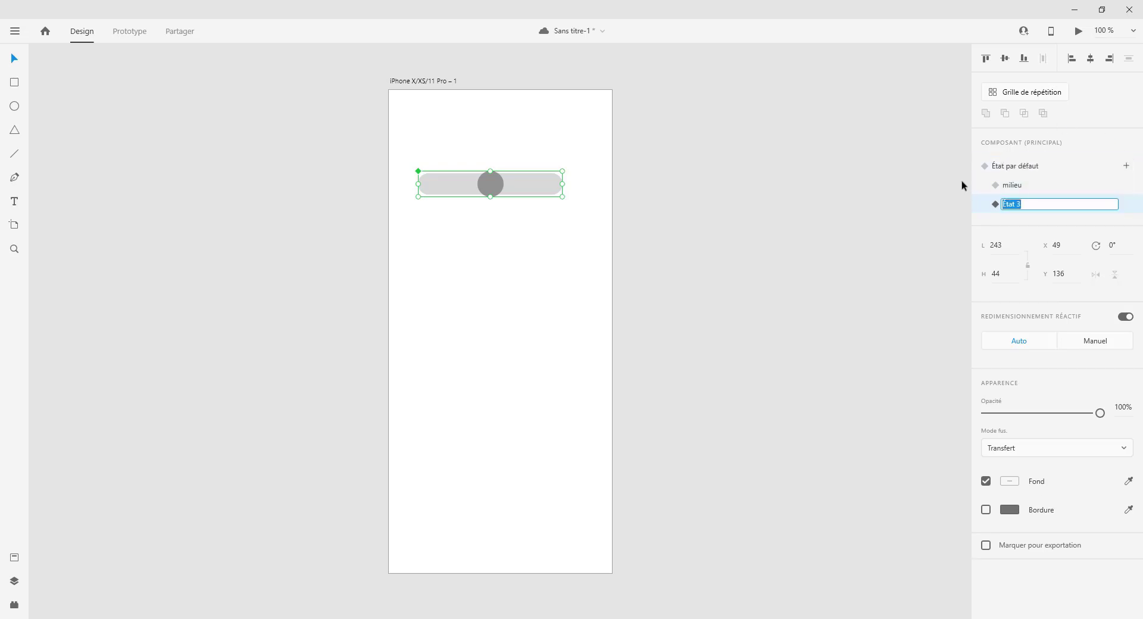
type("gauche")
key("Return")
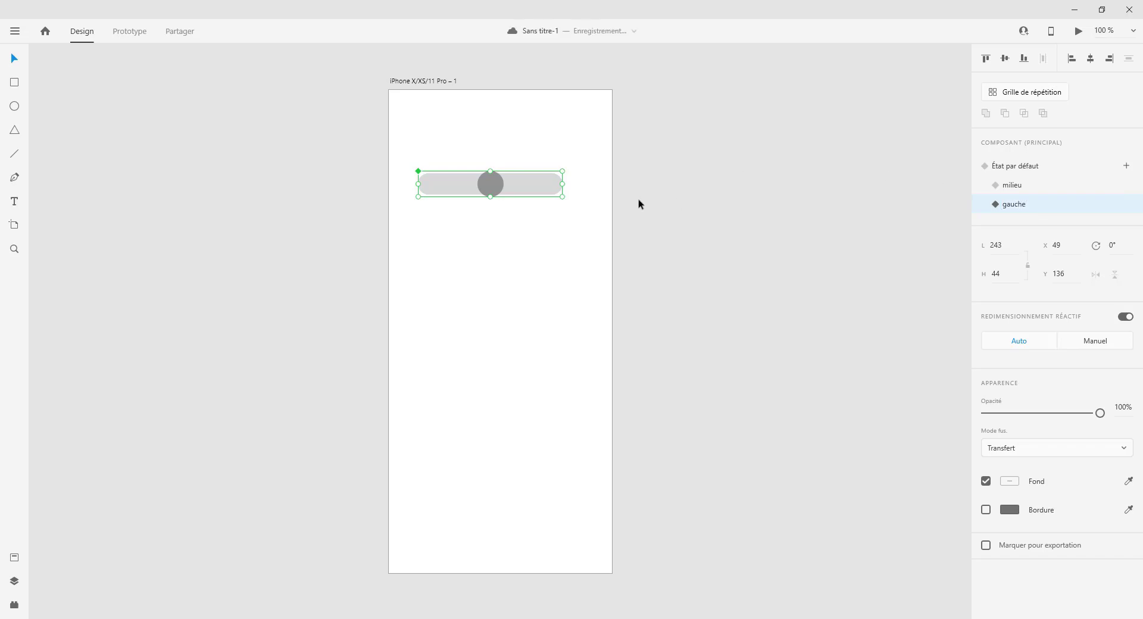
In the gauche state, move the circle to the bar's left end at about X 38 and fill it with red #B10808
double_click(487, 188)
left_click_drag(489, 191, 426, 187)
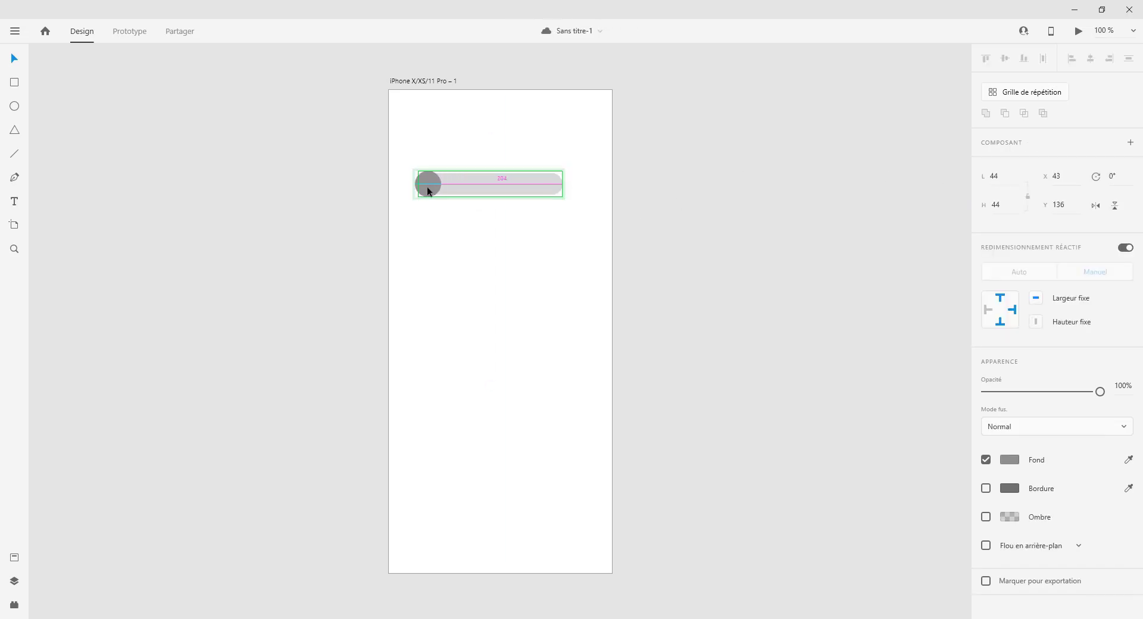
left_click(1007, 462)
left_click_drag(870, 440, 932, 428)
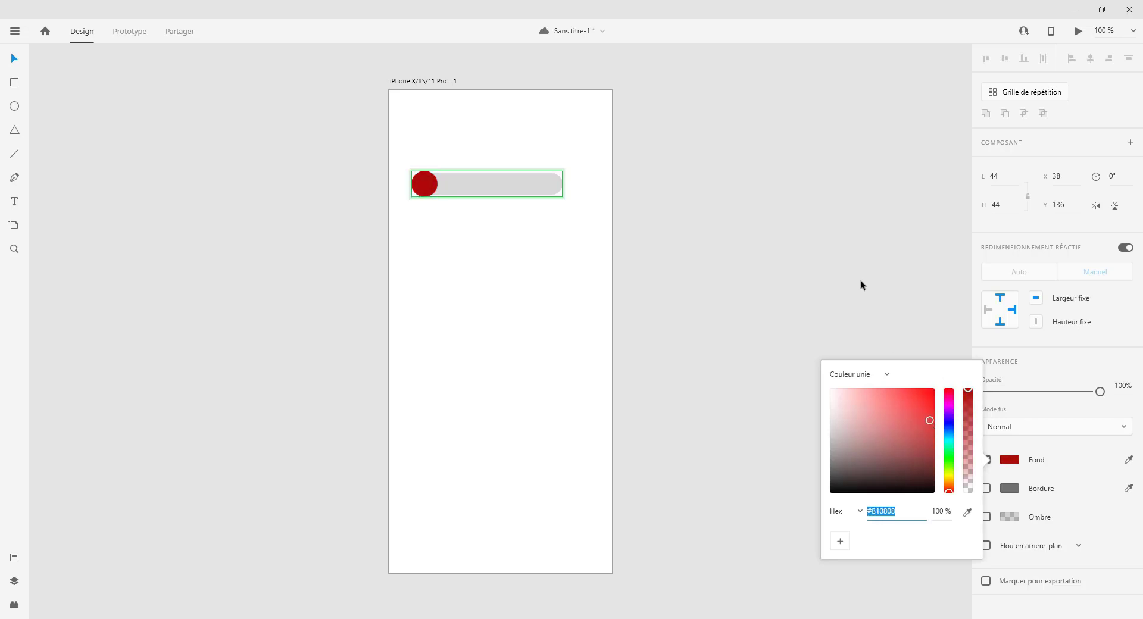
left_click(640, 201)
Look through the component's milieu and default states and preview the artboard with the default state active
left_click(470, 196)
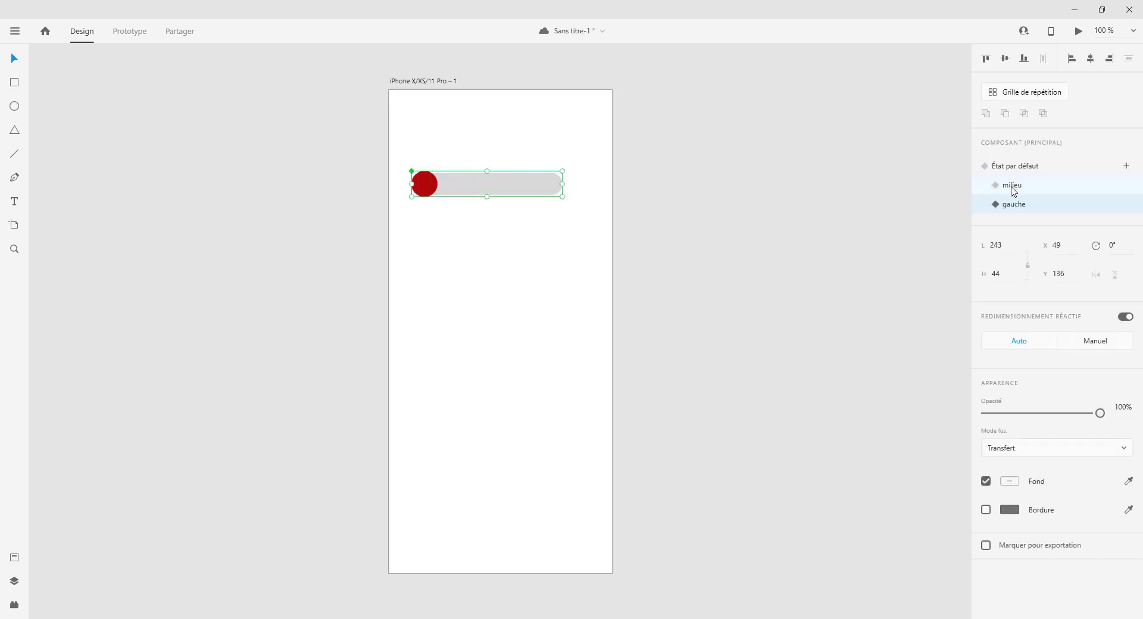
left_click(1012, 188)
left_click(1003, 166)
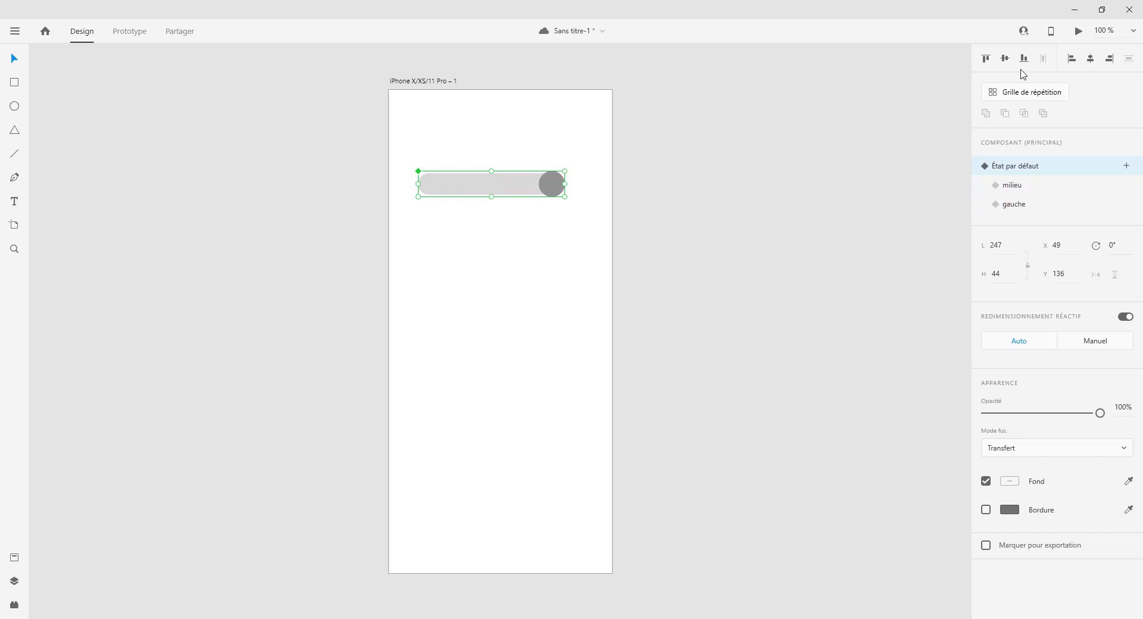
left_click(1079, 32)
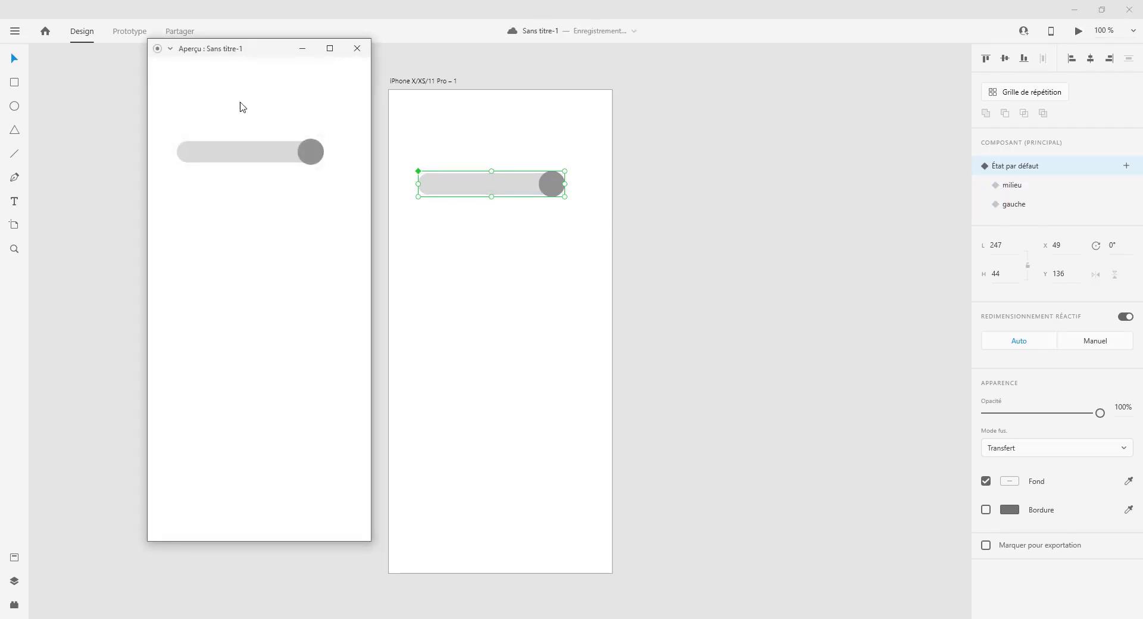
left_click(357, 49)
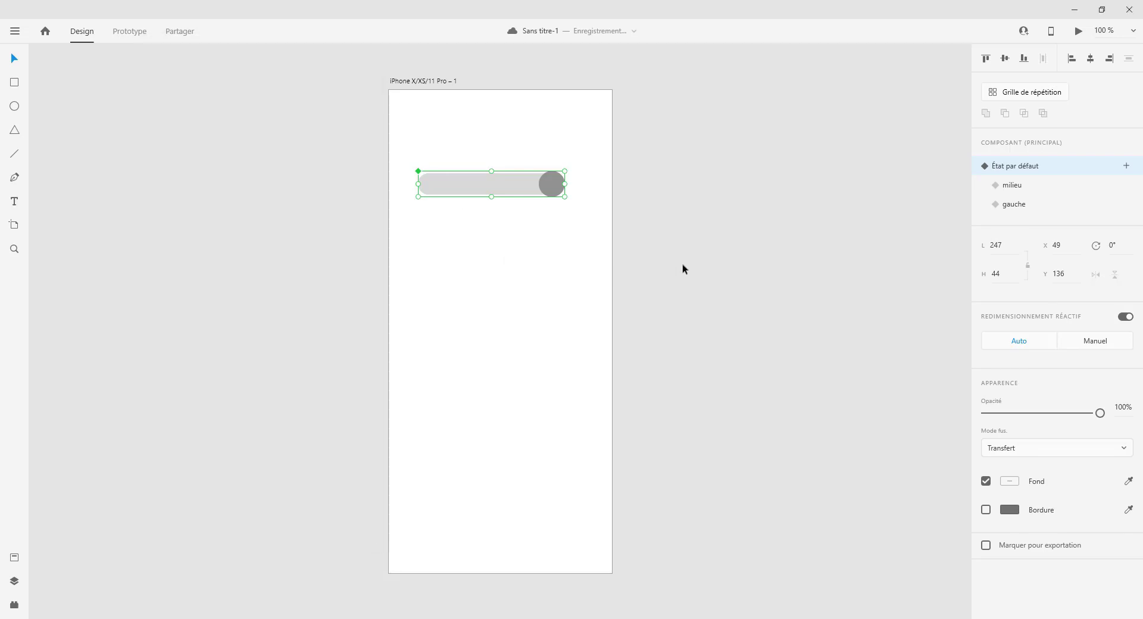
In Prototype mode, give the default state a tap interaction with auto-animate leading to the milieu state
left_click(128, 33)
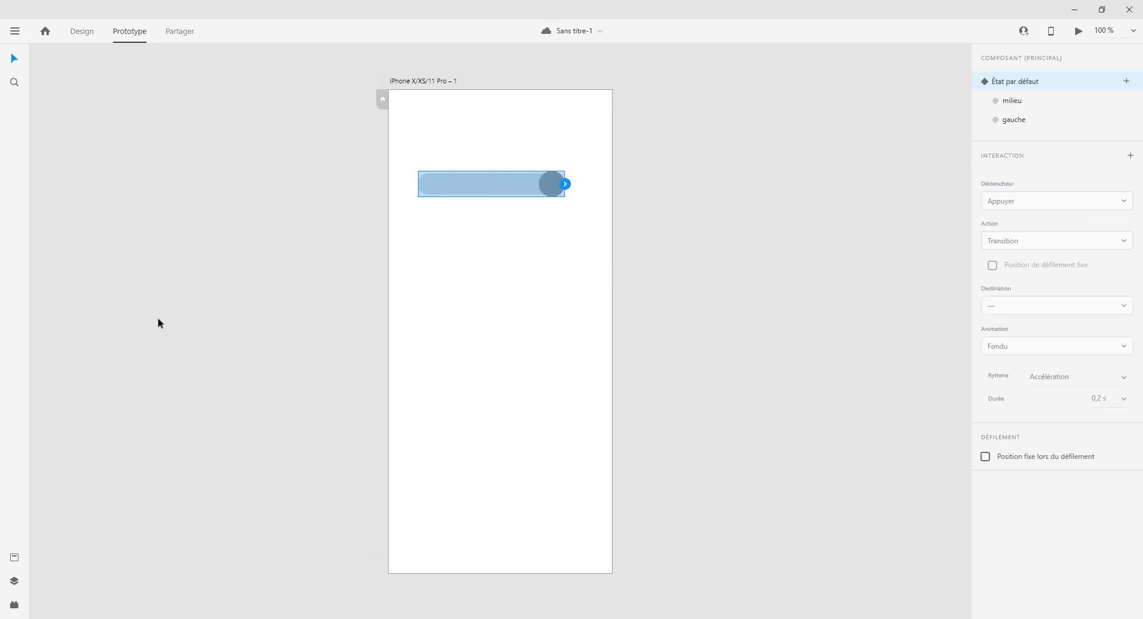
left_click(564, 185)
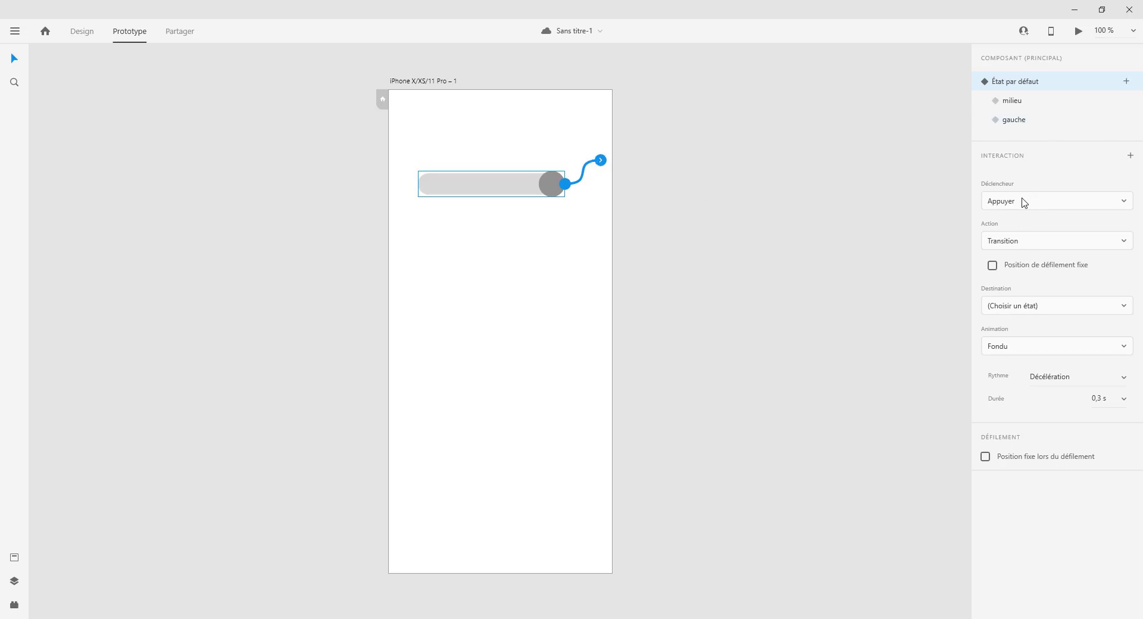
left_click(1011, 242)
left_click(1014, 241)
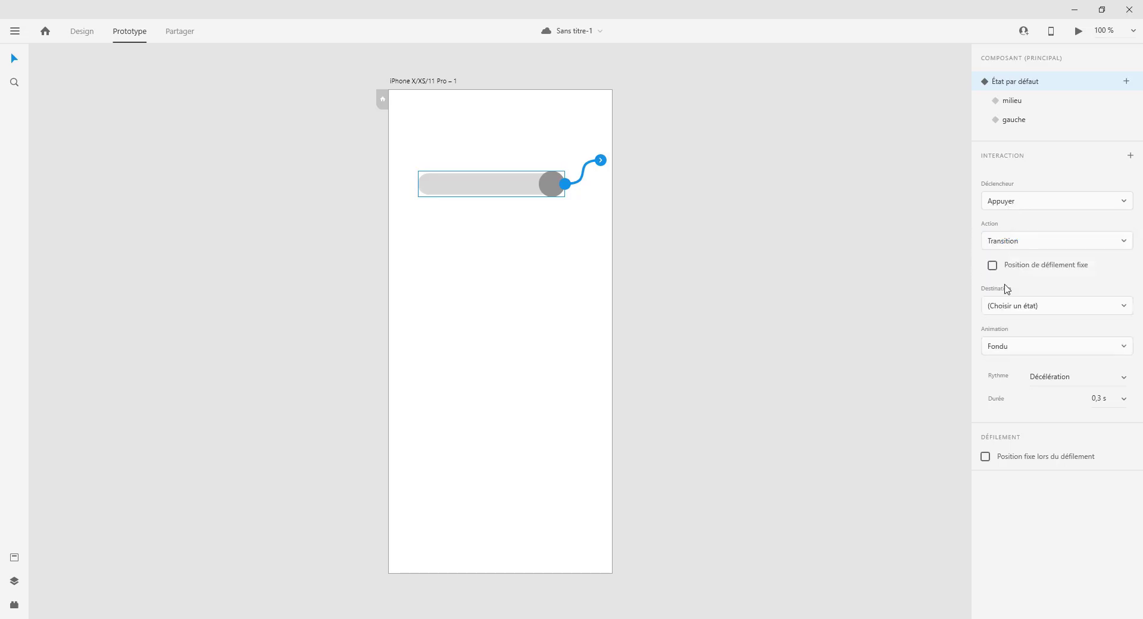
left_click(1041, 307)
left_click(1012, 338)
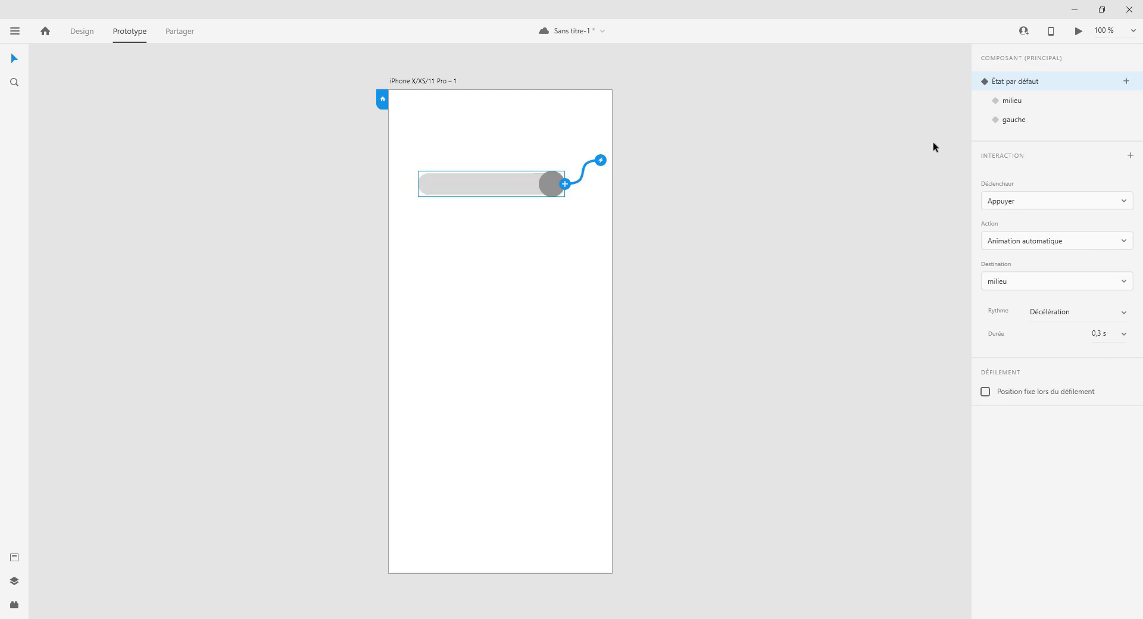
Give the milieu state a tap interaction with auto-animate leading to the gauche state
left_click(1012, 102)
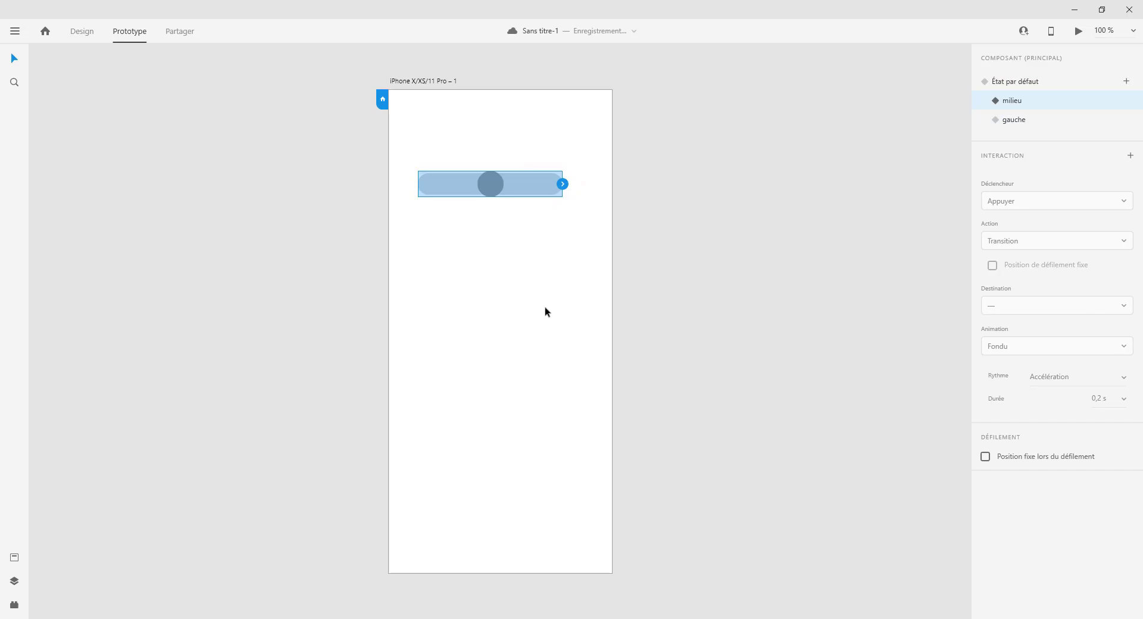
left_click(563, 185)
left_click(1059, 290)
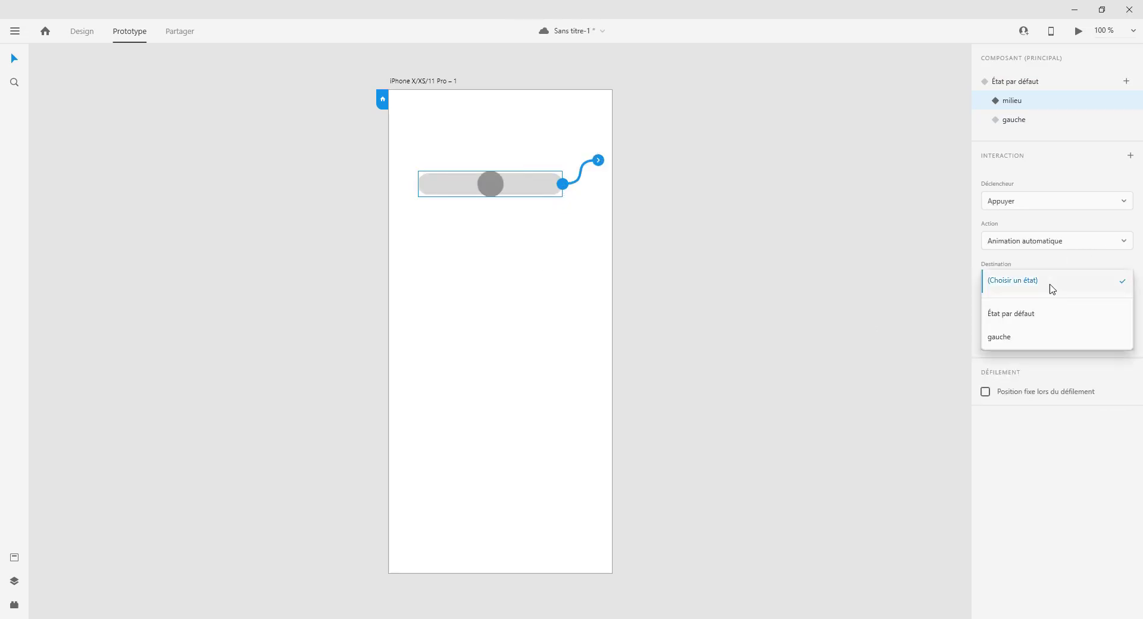
left_click(1006, 338)
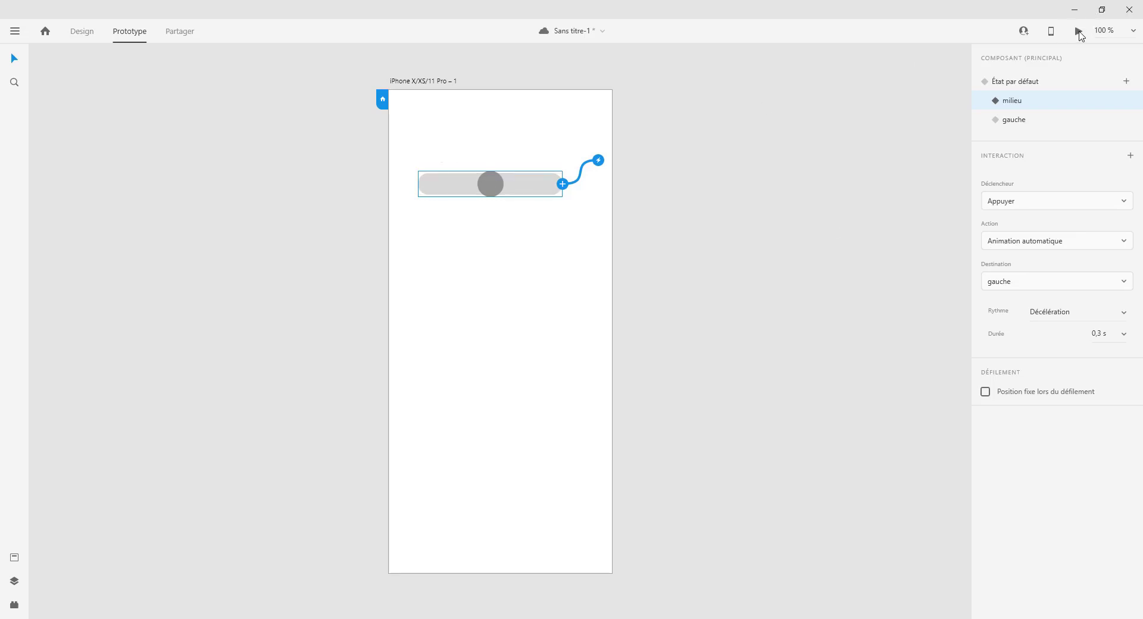
Give the gauche state a tap interaction with auto-animate leading back to the default state
left_click(1012, 120)
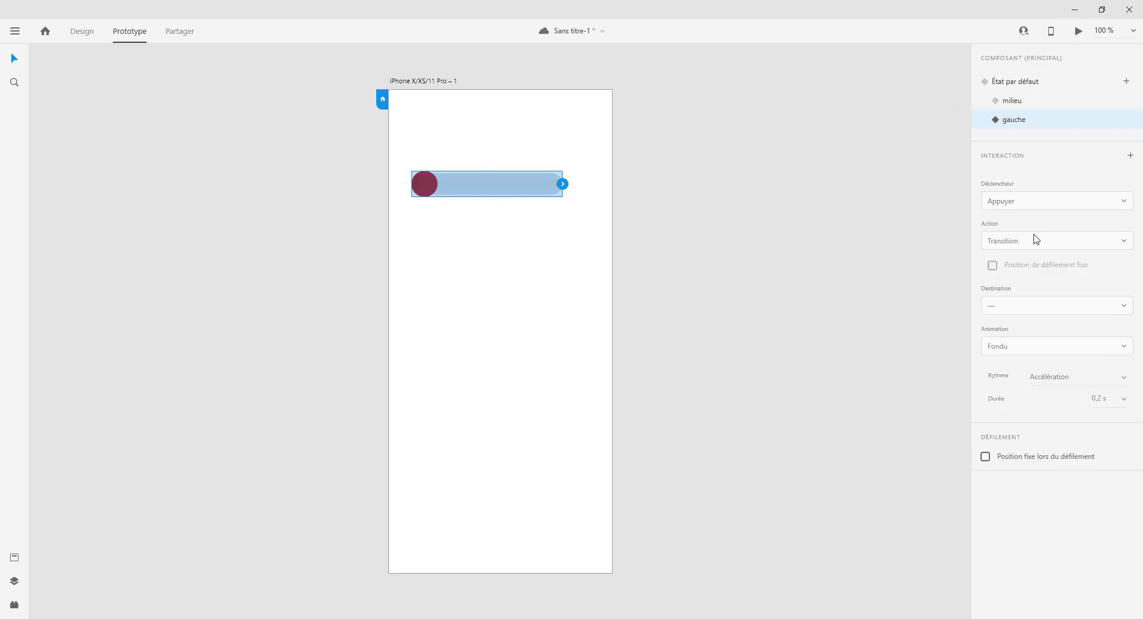
left_click(562, 184)
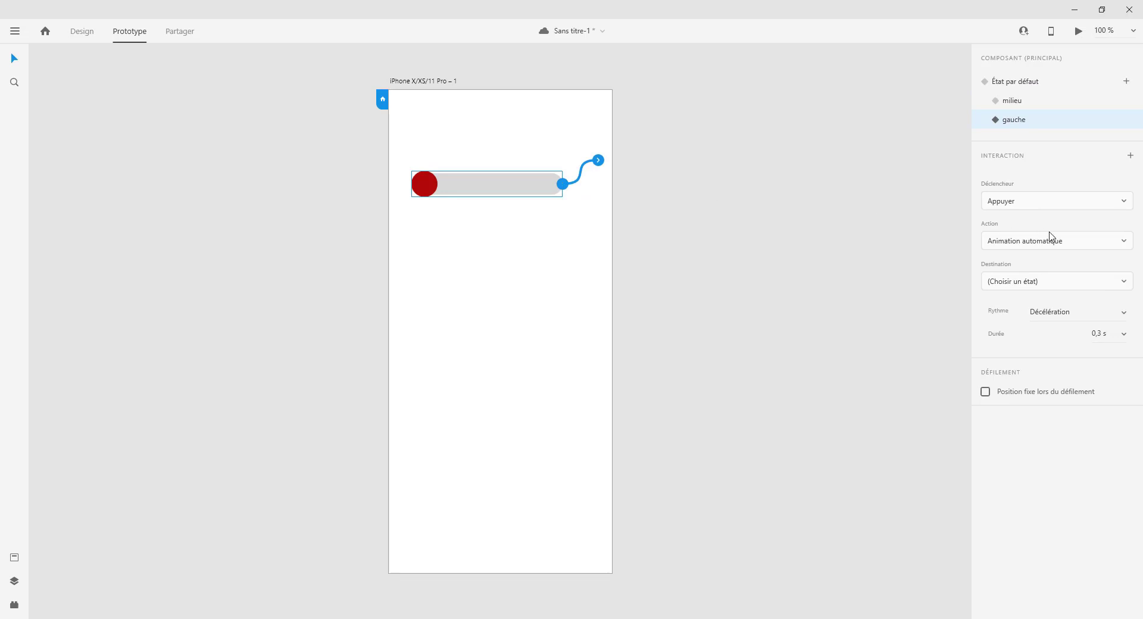
left_click(1017, 282)
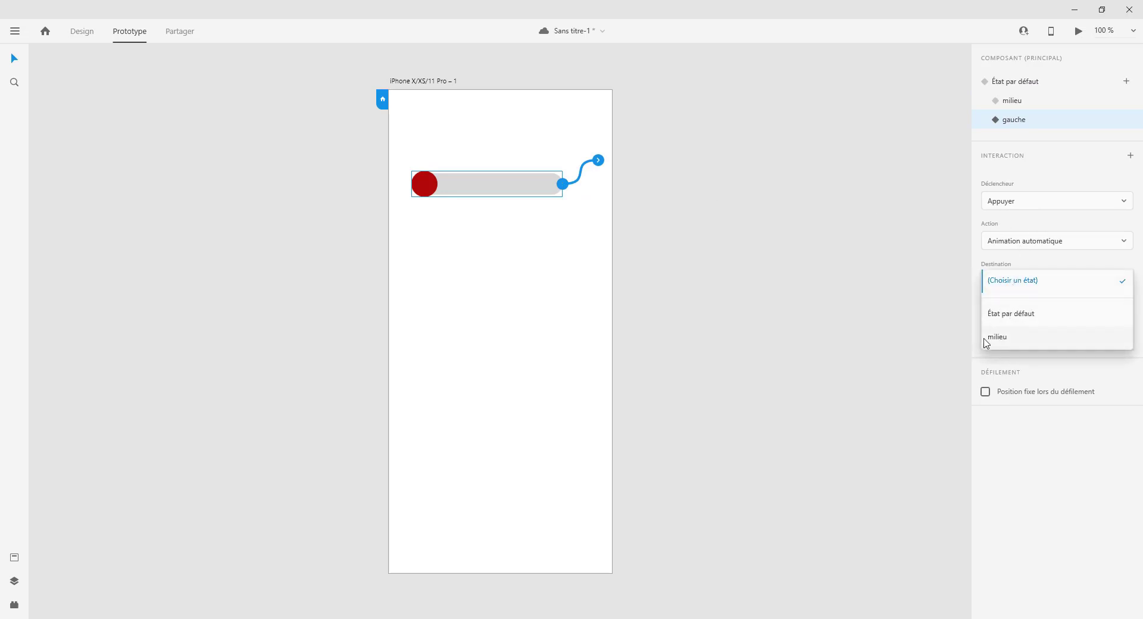
left_click(1015, 314)
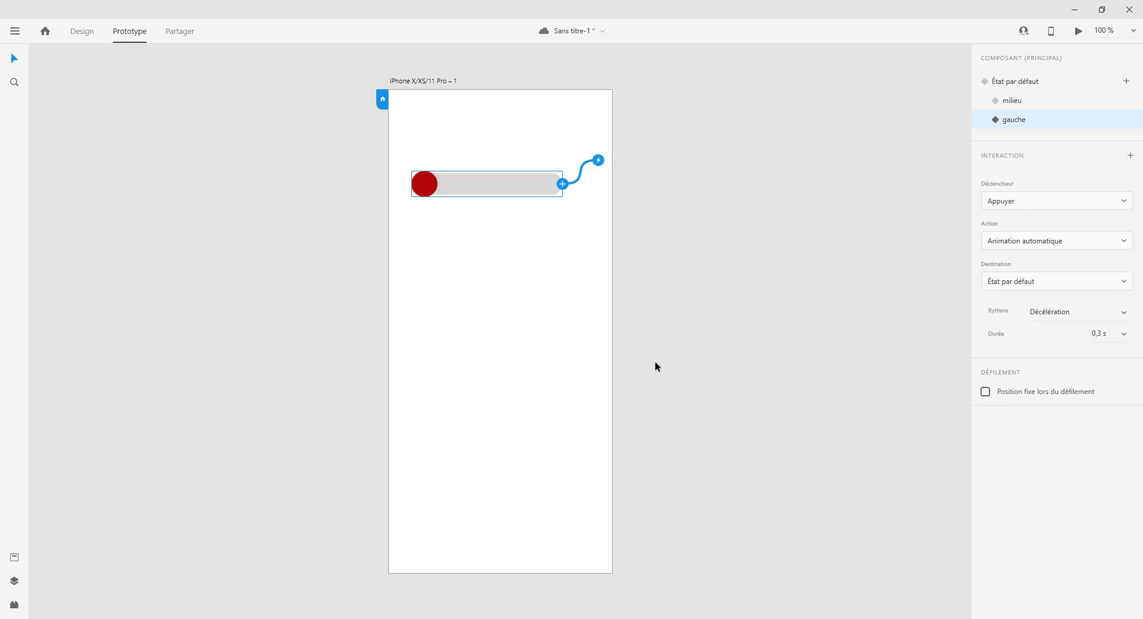
Preview the prototype and test the slider's tap animations through all its states, and close the preview
left_click(1078, 31)
left_click(31, 113)
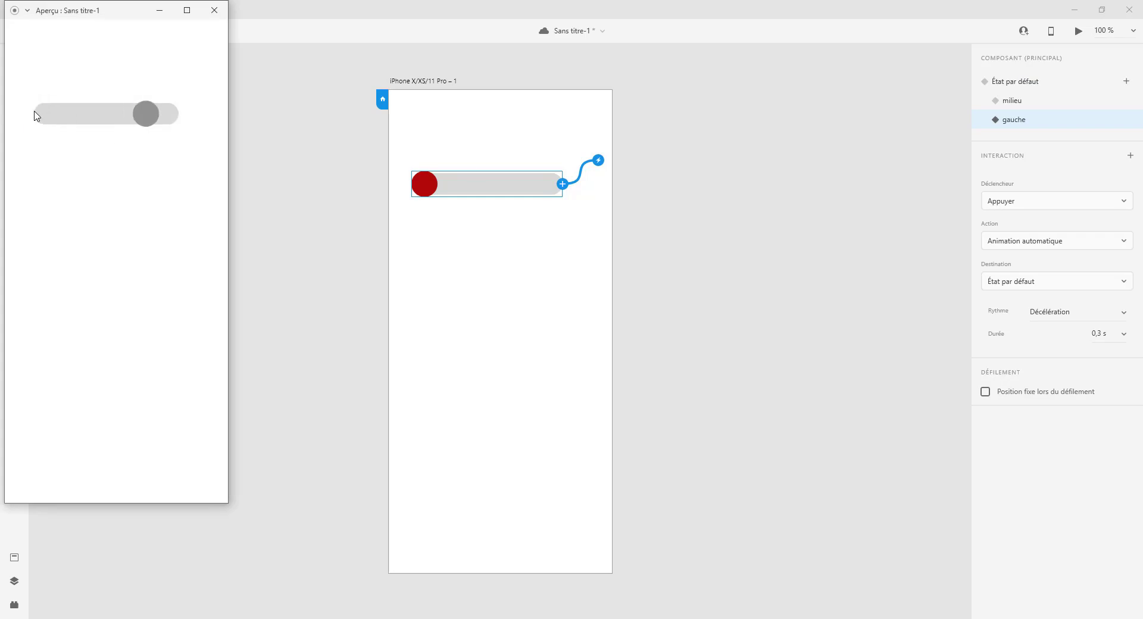
left_click(172, 119)
left_click(117, 120)
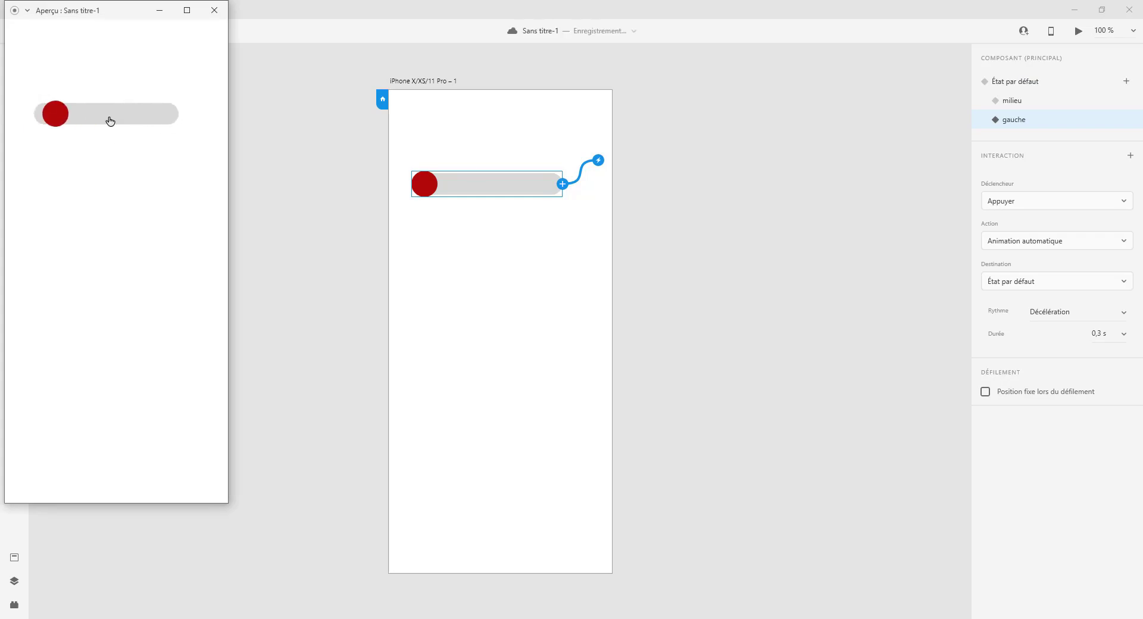
left_click(40, 116)
left_click(168, 114)
left_click(120, 113)
left_click(214, 11)
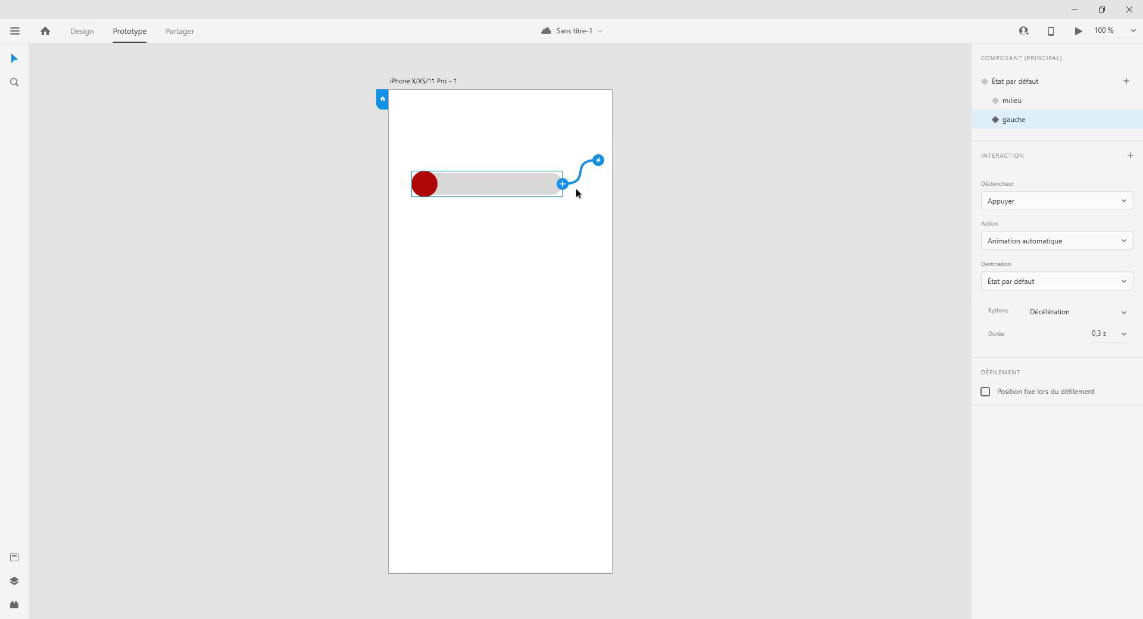
Try to add a drag-triggered auto-animate interaction from the gauche state to the iPhone artboard, and save the document
left_click_drag(562, 184, 594, 218)
left_click_drag(562, 184, 432, 84)
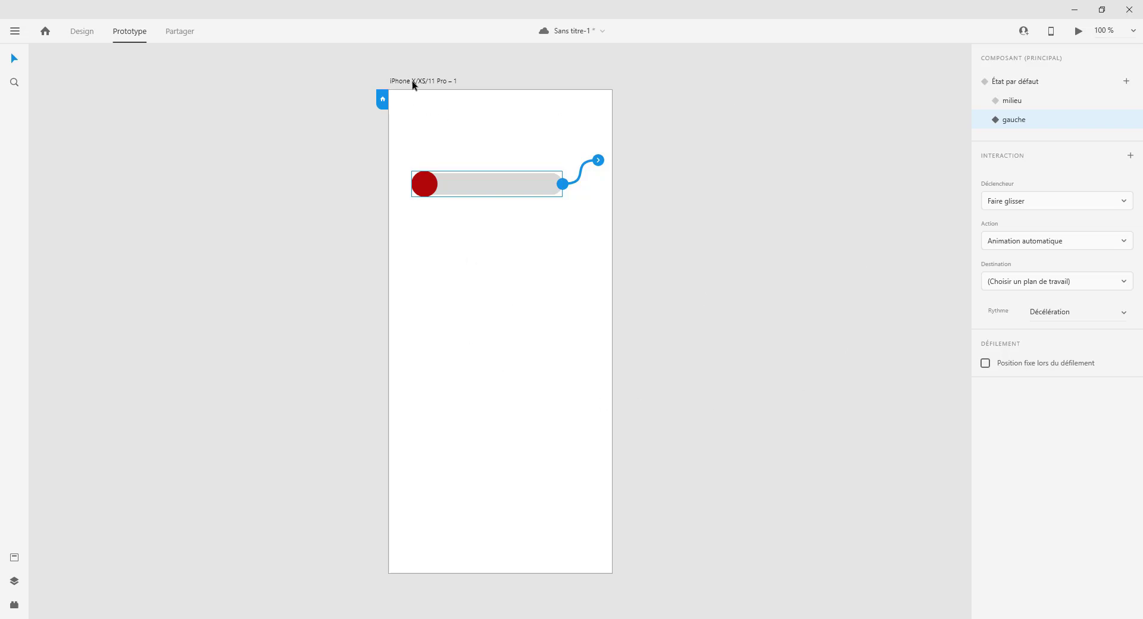
key("ctrl+s")
In Design mode, draw a square artboard of about 168 x 168 to the left of the iPhone artboard and fill it red
left_click(85, 32)
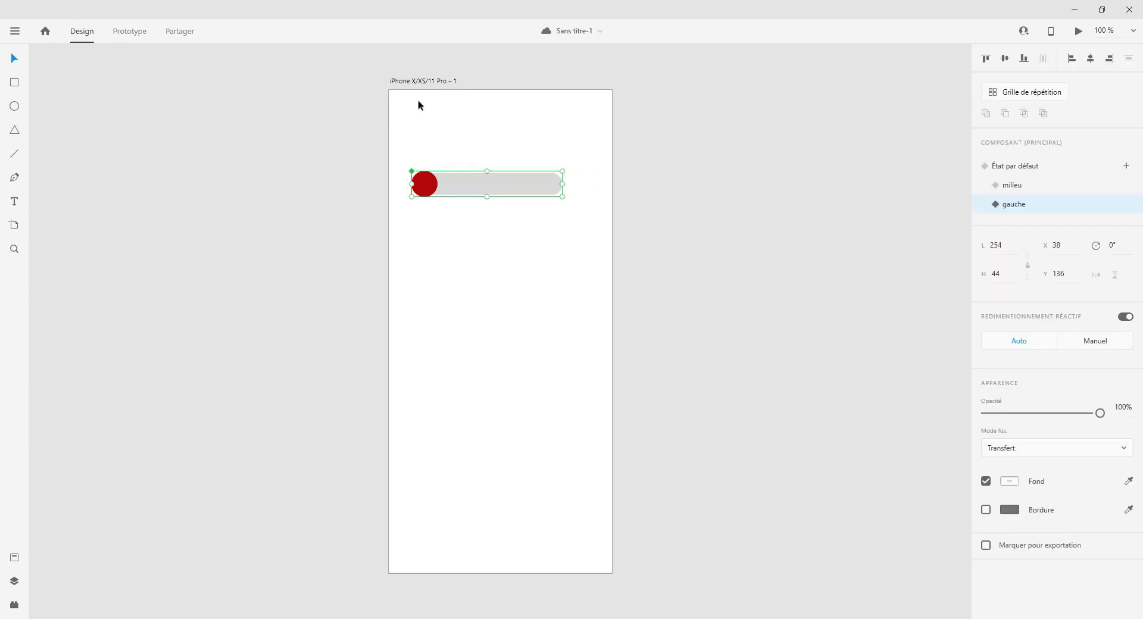
left_click(14, 225)
left_click_drag(102, 140, 203, 240)
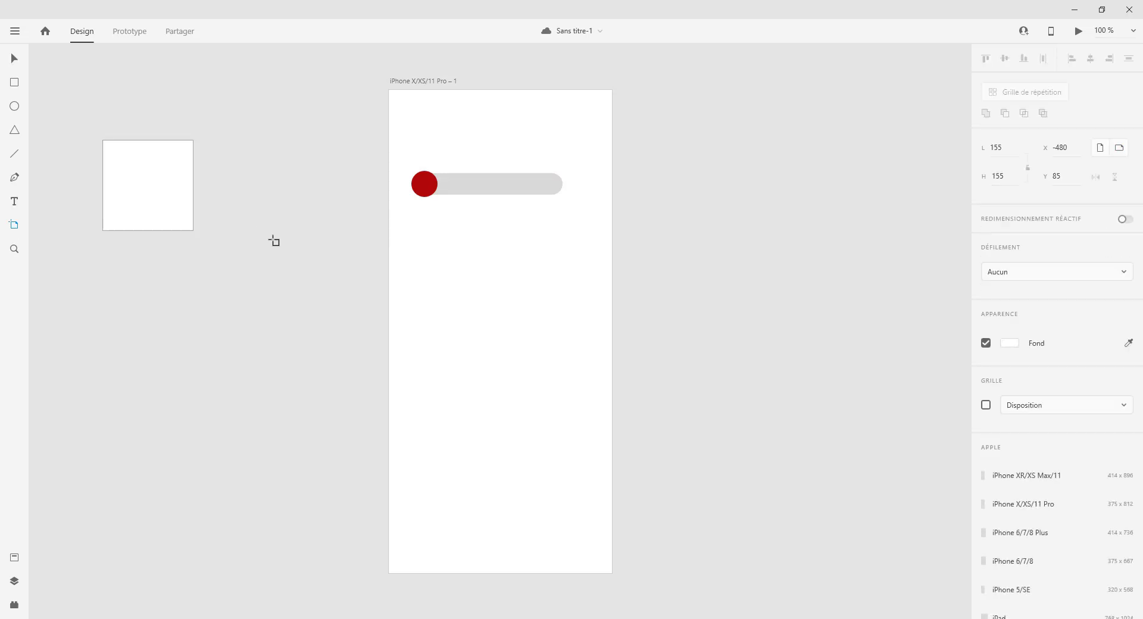
left_click(1012, 344)
left_click(924, 283)
key("Escape")
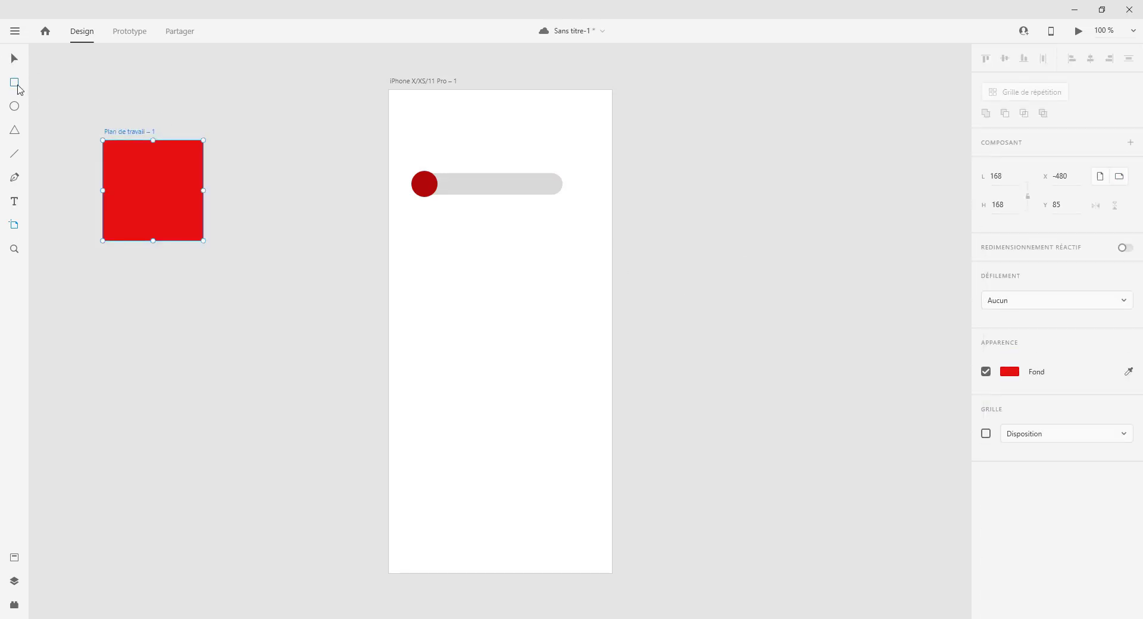
Draw a square of about 132 x 132 to the right of the iPhone artboard and fill it with green #05DE71
left_click(18, 86)
left_click_drag(675, 137, 754, 216)
left_click(1015, 405)
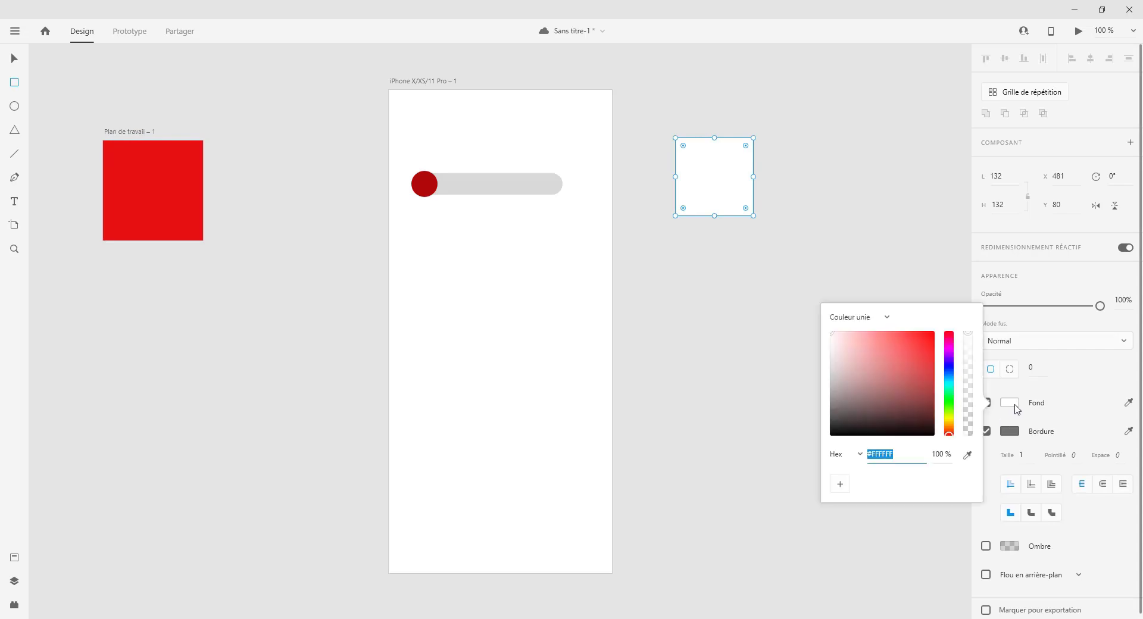
left_click(949, 392)
left_click_drag(920, 339, 914, 354)
left_click(933, 345)
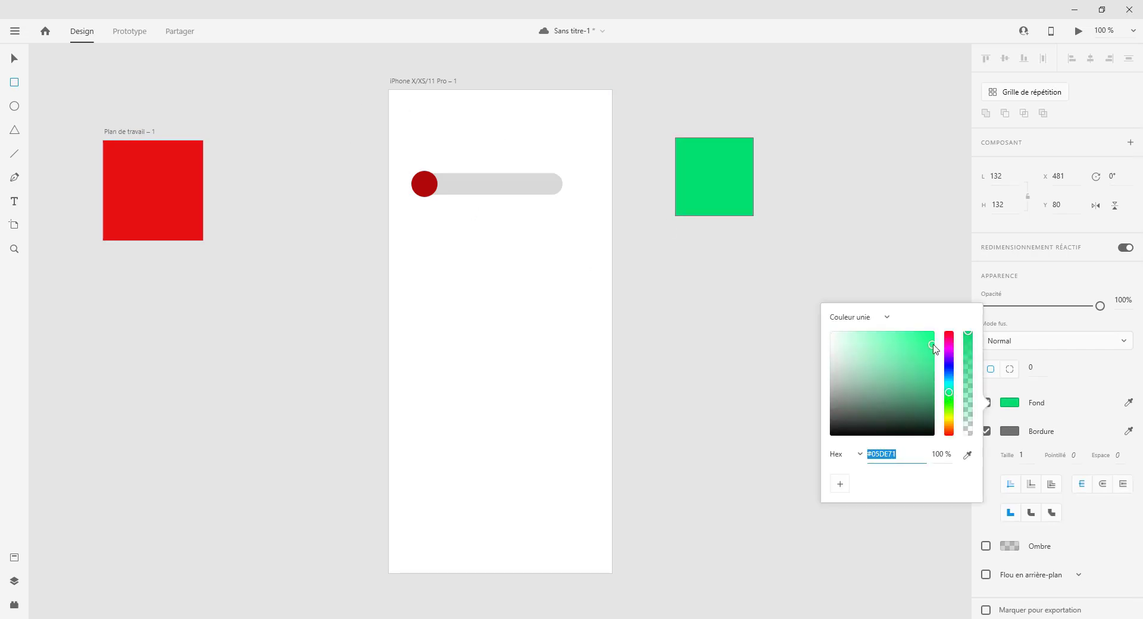
In Prototype mode, delete the milieu and gauche states of the slider component
left_click(129, 31)
left_click(415, 83)
left_click(434, 185)
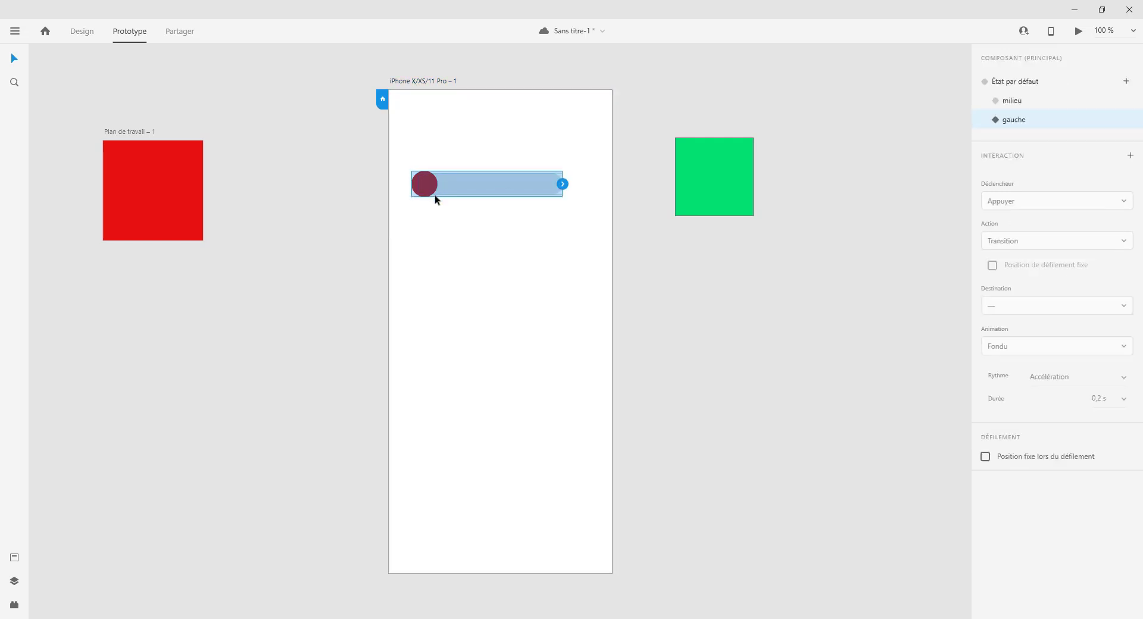
right_click(1019, 101)
left_click(1045, 113)
right_click(1024, 101)
left_click(1051, 111)
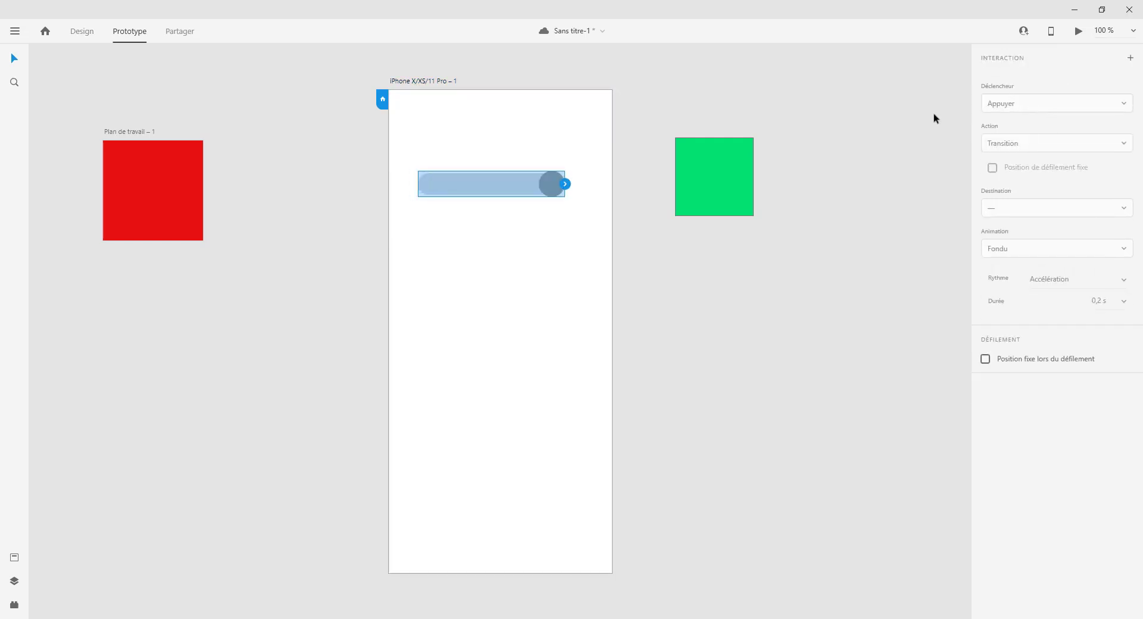
Try to link the slider to the green square, and draw a new artboard around that square in Design mode
left_click_drag(566, 184, 714, 171)
left_click(729, 179)
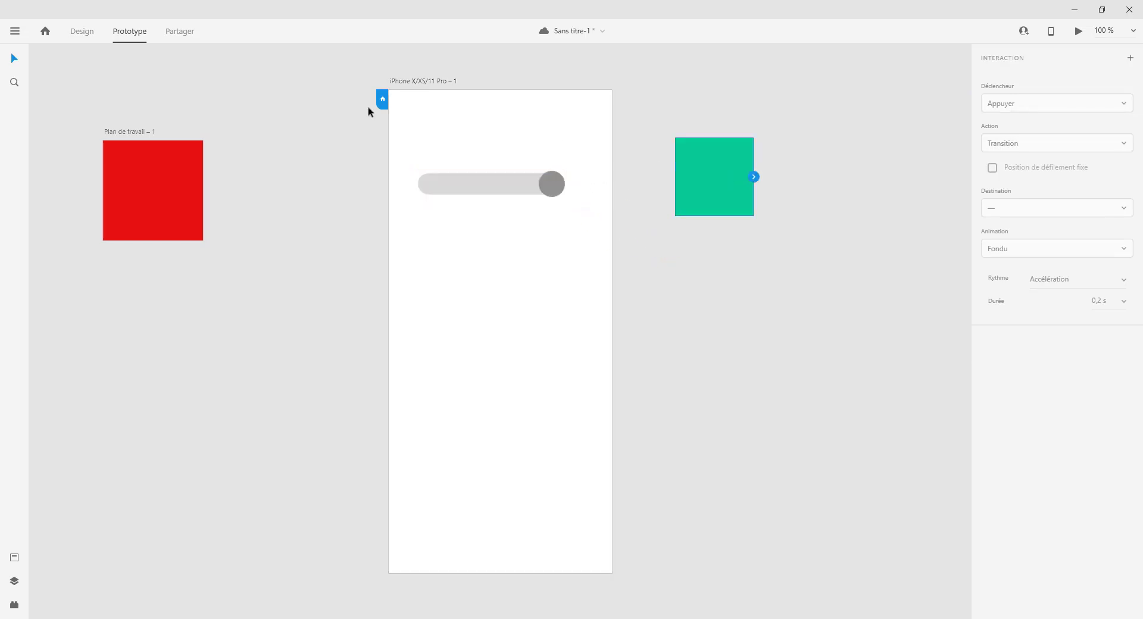
left_click(81, 31)
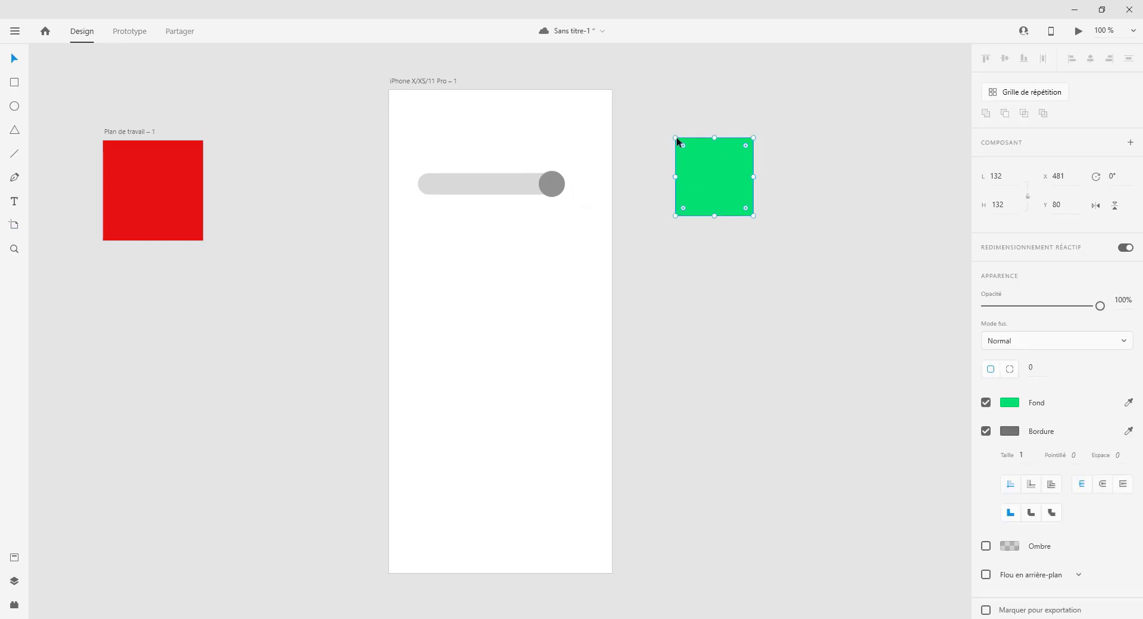
left_click(14, 225)
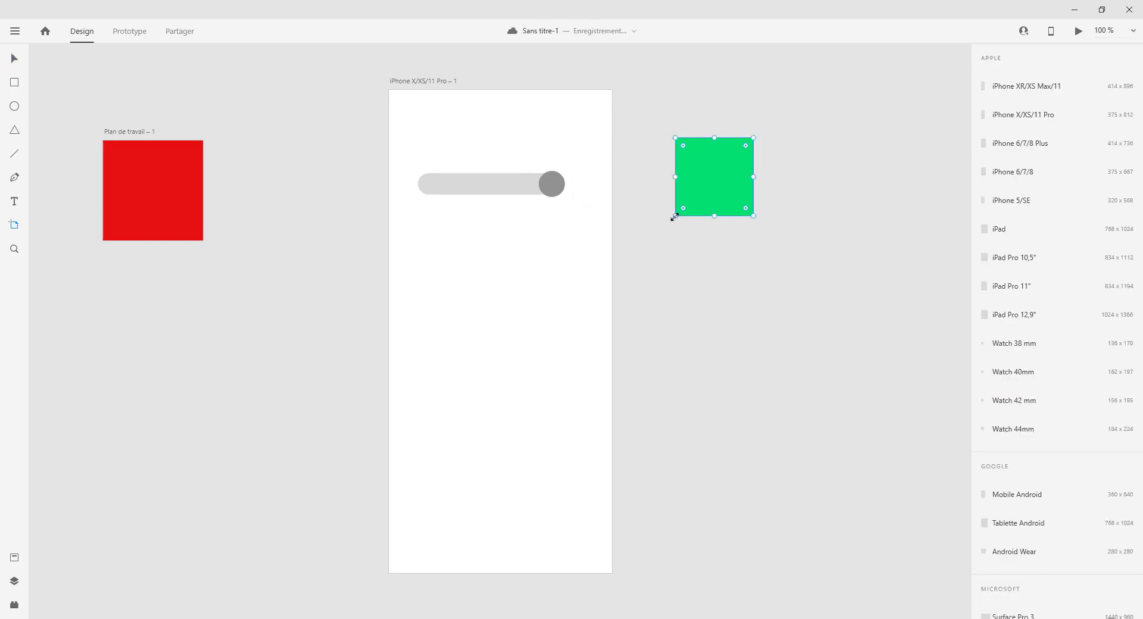
left_click_drag(667, 223, 763, 135)
Give the slider a tap interaction that opens Plan de travail – 2 as an overlay (Incrustation), placed just below the slider
left_click(129, 31)
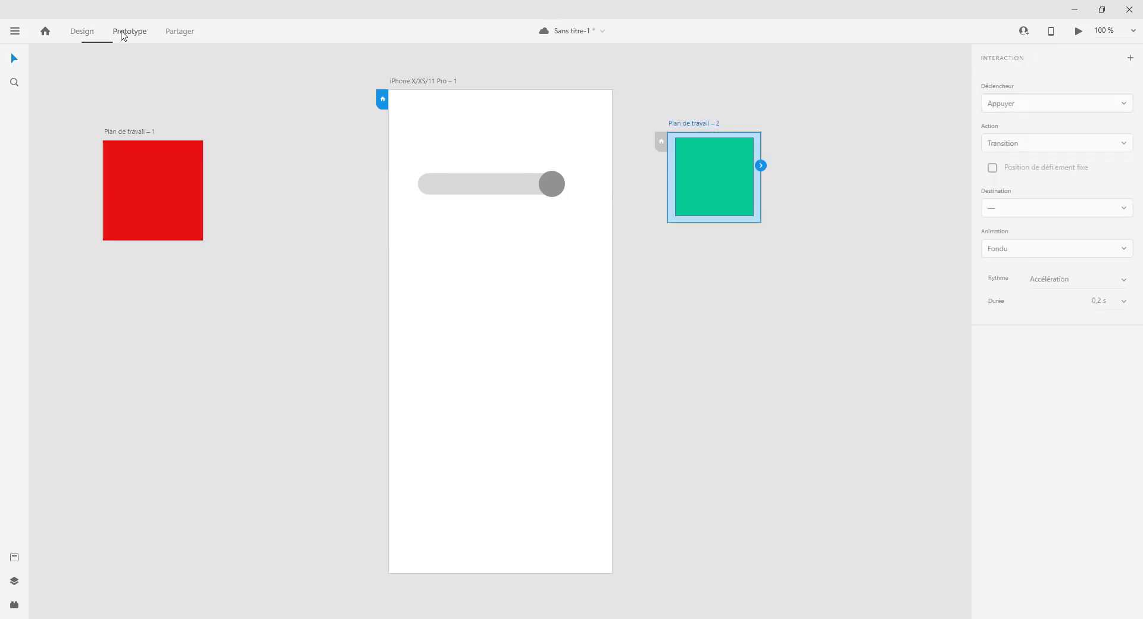
left_click(556, 192)
left_click_drag(565, 184, 712, 179)
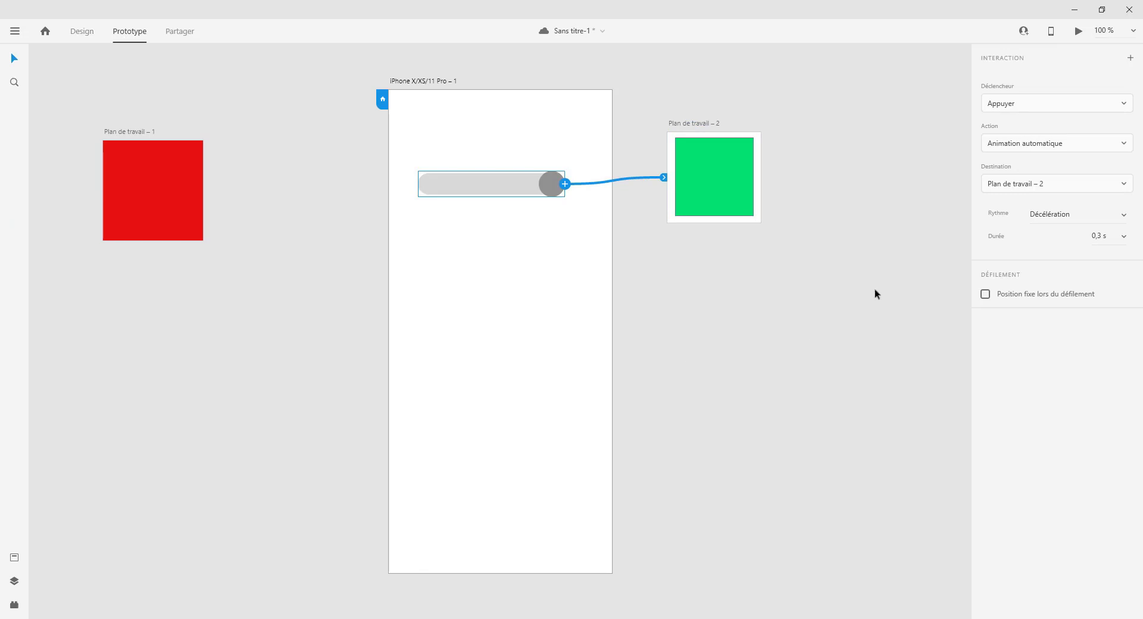
left_click(1033, 150)
left_click(1019, 171)
left_click_drag(501, 331, 501, 281)
Add a drag interaction to the slider that opens Plan de travail – 1 as an overlay in the iPhone artboard's lower part
left_click_drag(565, 184, 163, 189)
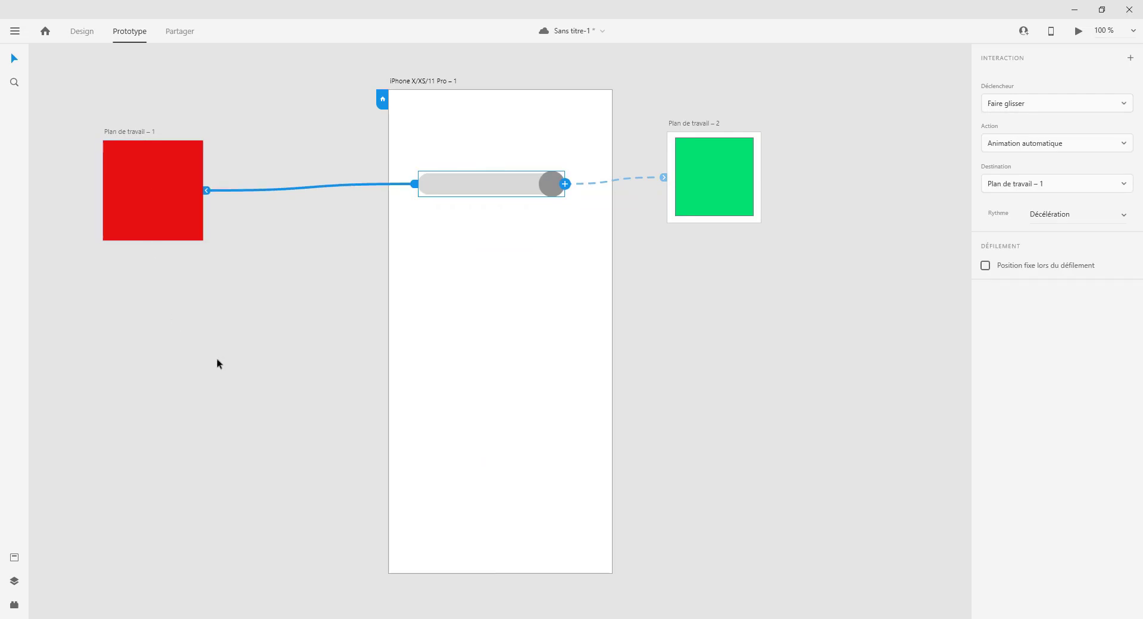
left_click(1020, 143)
left_click(1014, 171)
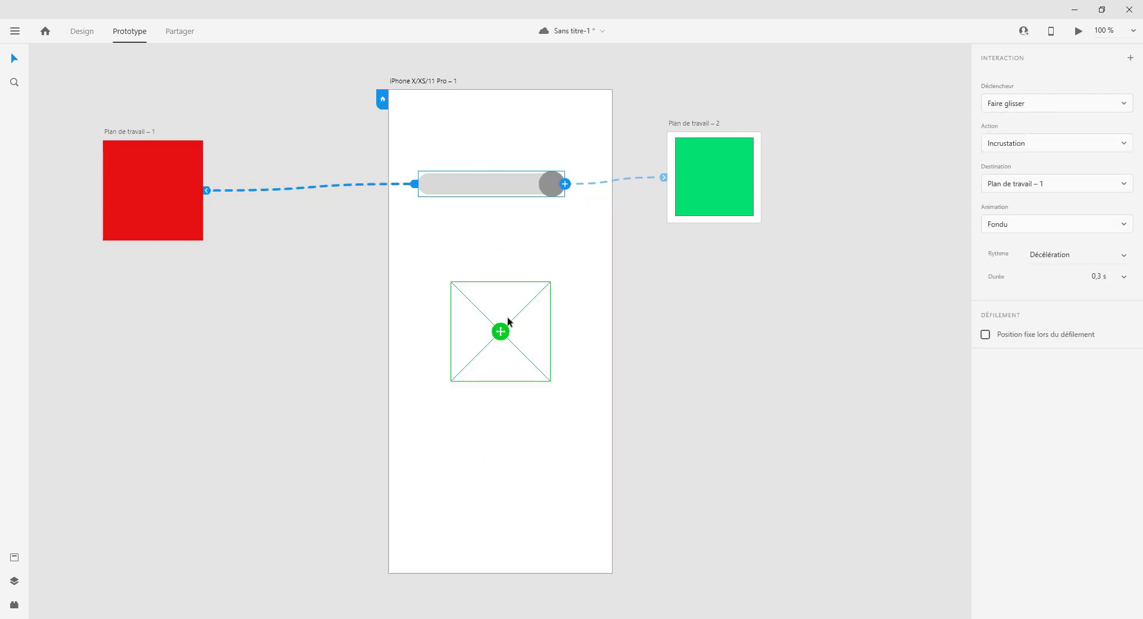
left_click_drag(503, 334, 499, 472)
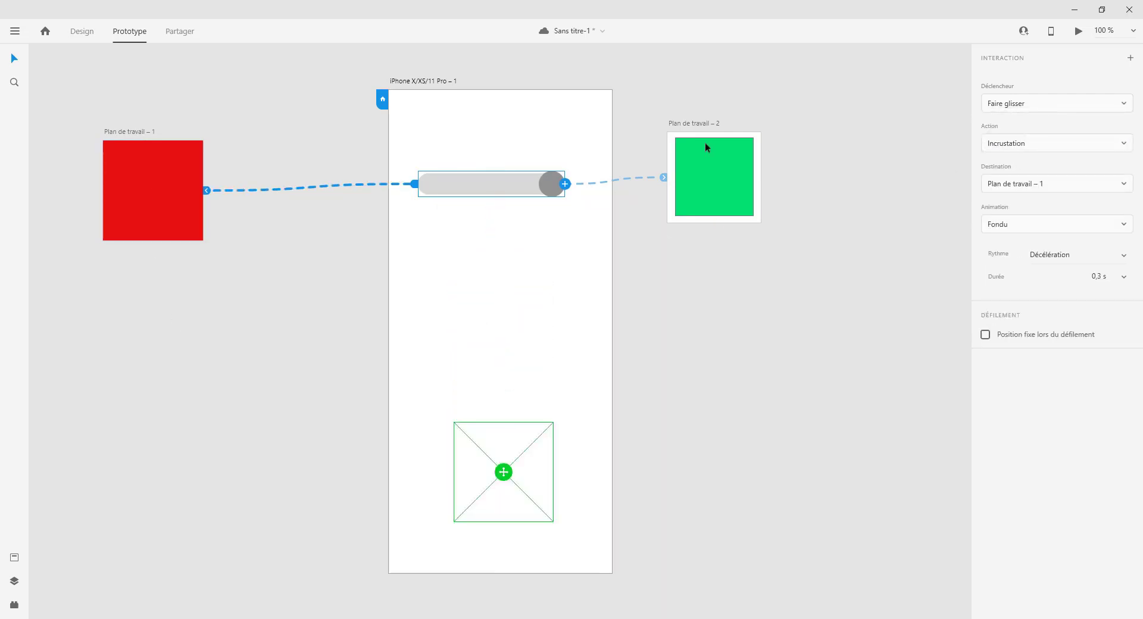
Check the slider's links, preview the prototype, and test opening and dismissing the overlay by tapping the slider
left_click(711, 187)
left_click(570, 188)
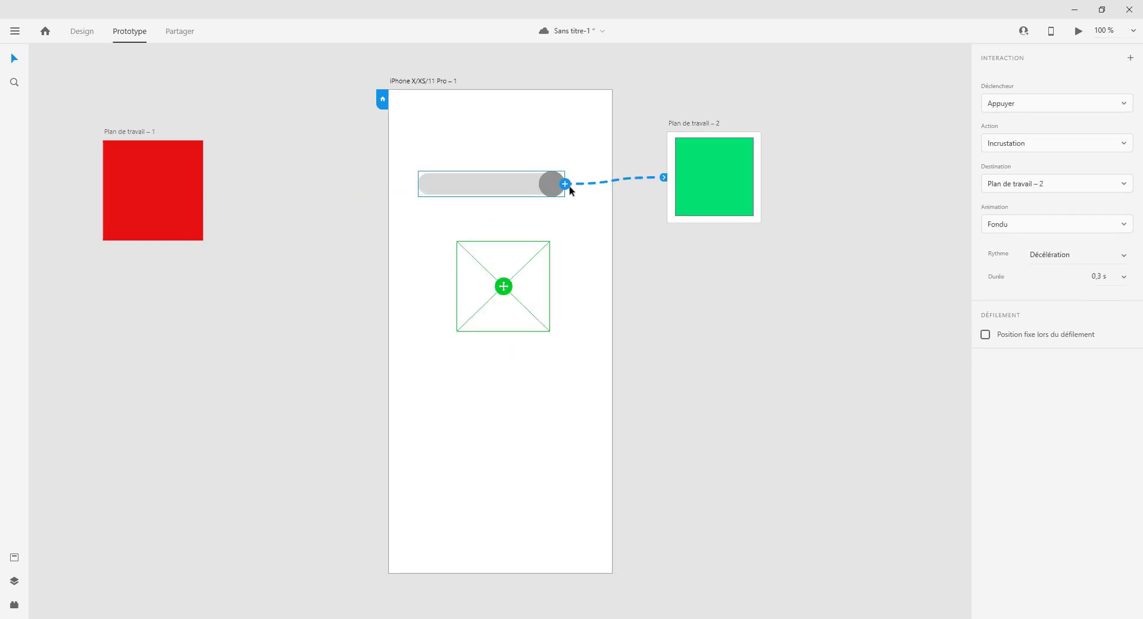
left_click(174, 202)
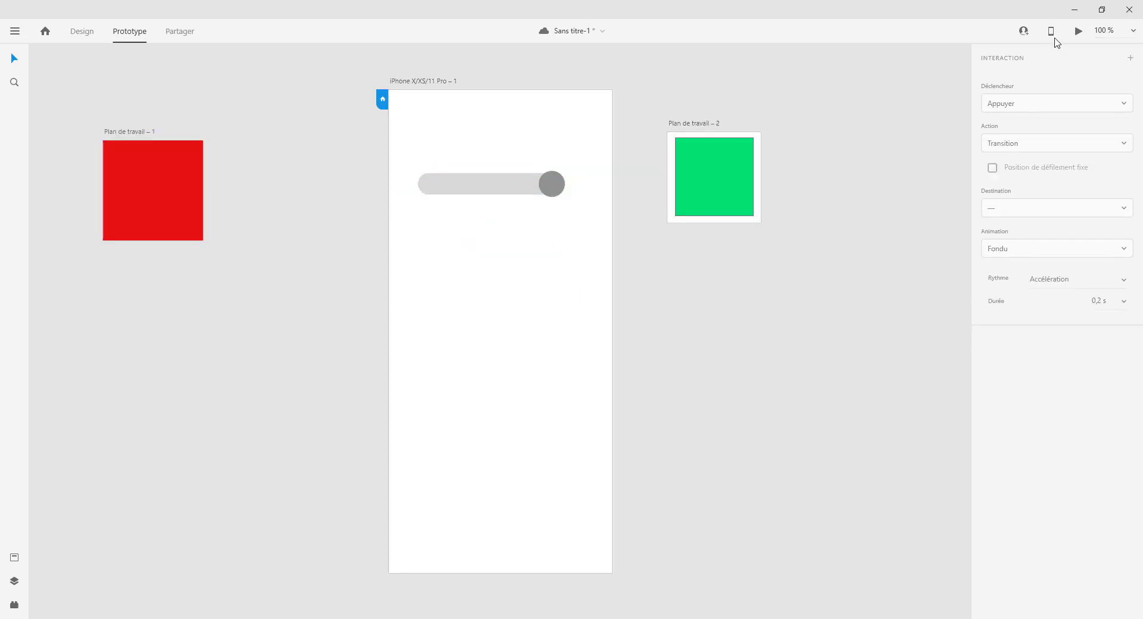
key("ctrl+Return")
left_click(167, 114)
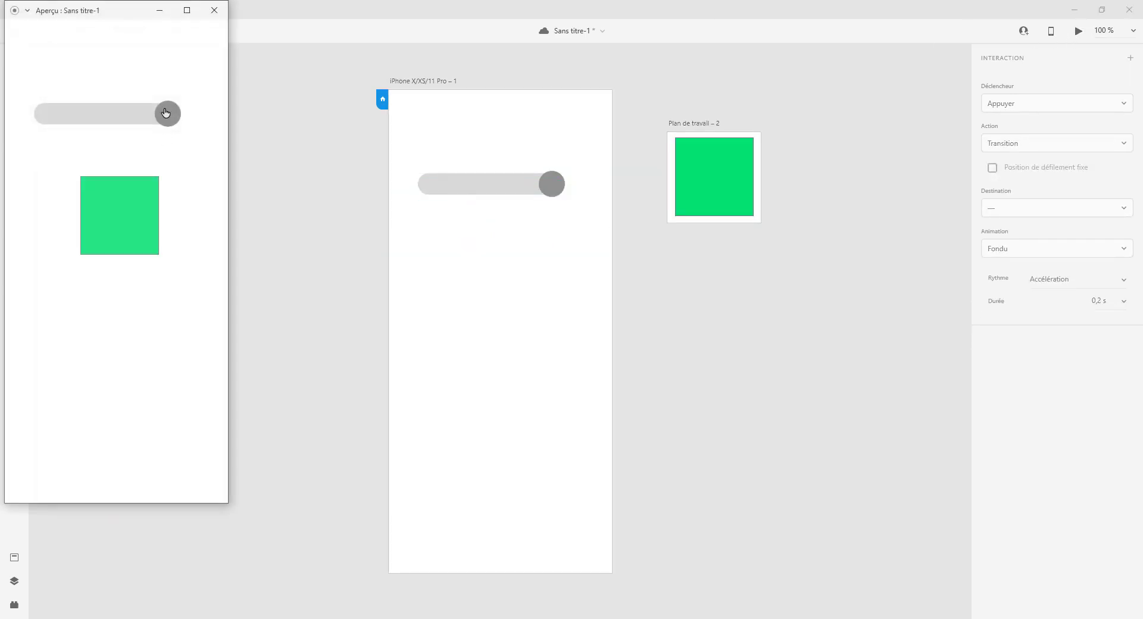
left_click(105, 391)
left_click(176, 113)
left_click(221, 14)
Re-create the slider's drag interaction to Plan de travail – 1 with the Incrustation action, placing its overlay near the artboard's lower edge
left_click(563, 186)
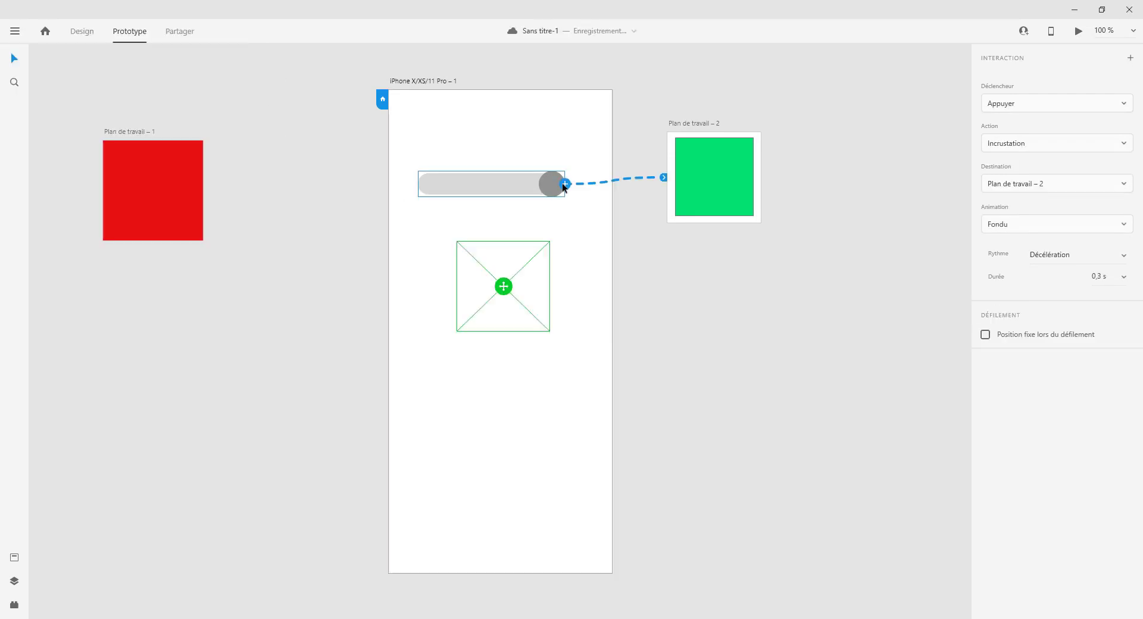
left_click_drag(565, 184, 178, 182)
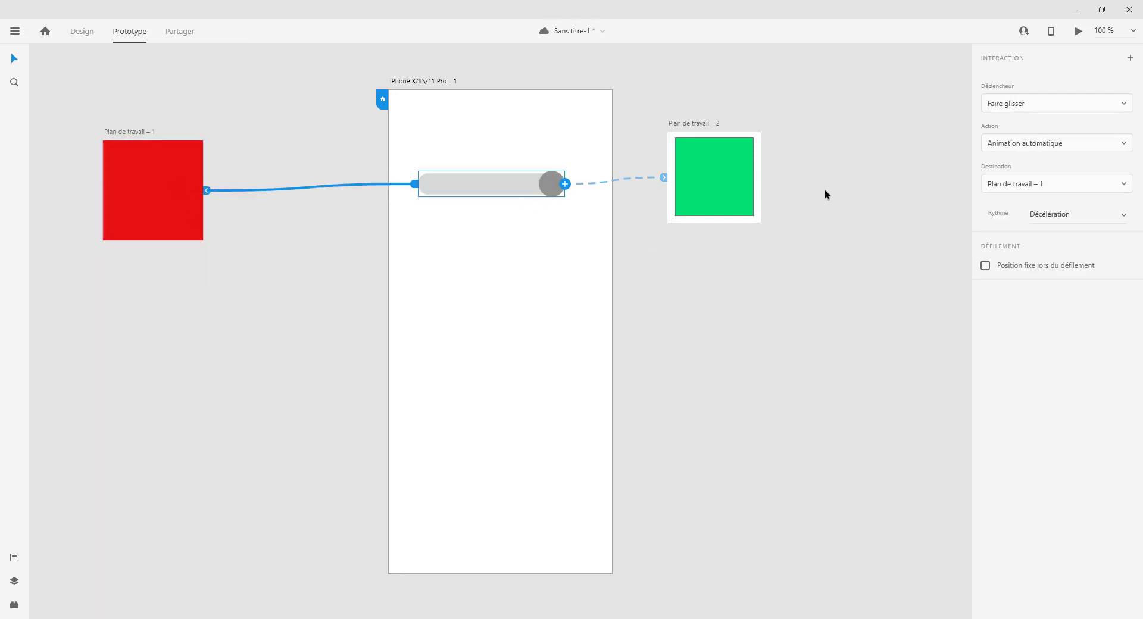
left_click(1022, 146)
left_click(1021, 166)
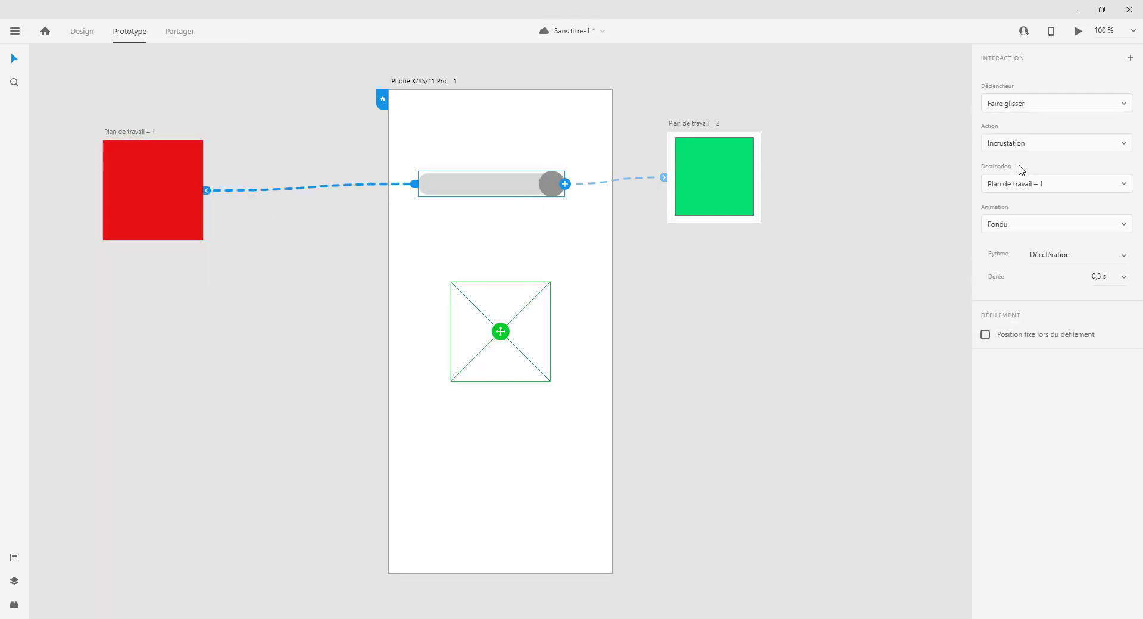
left_click_drag(502, 334, 494, 498)
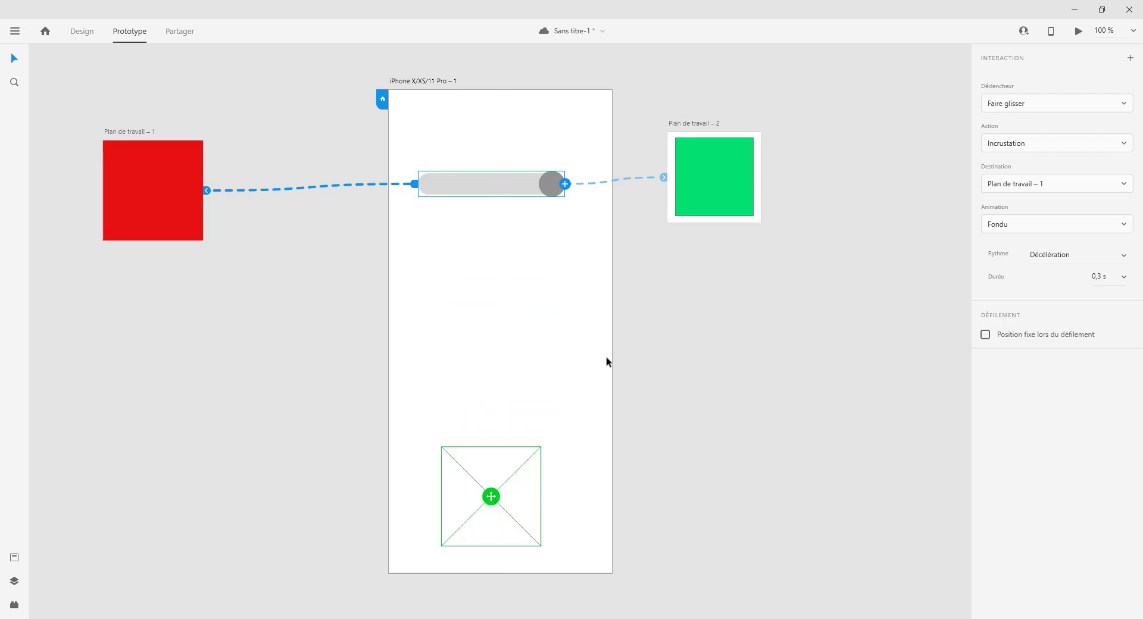
Preview the prototype to test dragging the slider, and check which interactions remain on the slider and the red artboard
left_click(1077, 32)
left_click_drag(181, 119, 168, 116)
left_click(114, 354)
left_click(214, 10)
left_click(505, 459)
left_click(546, 176)
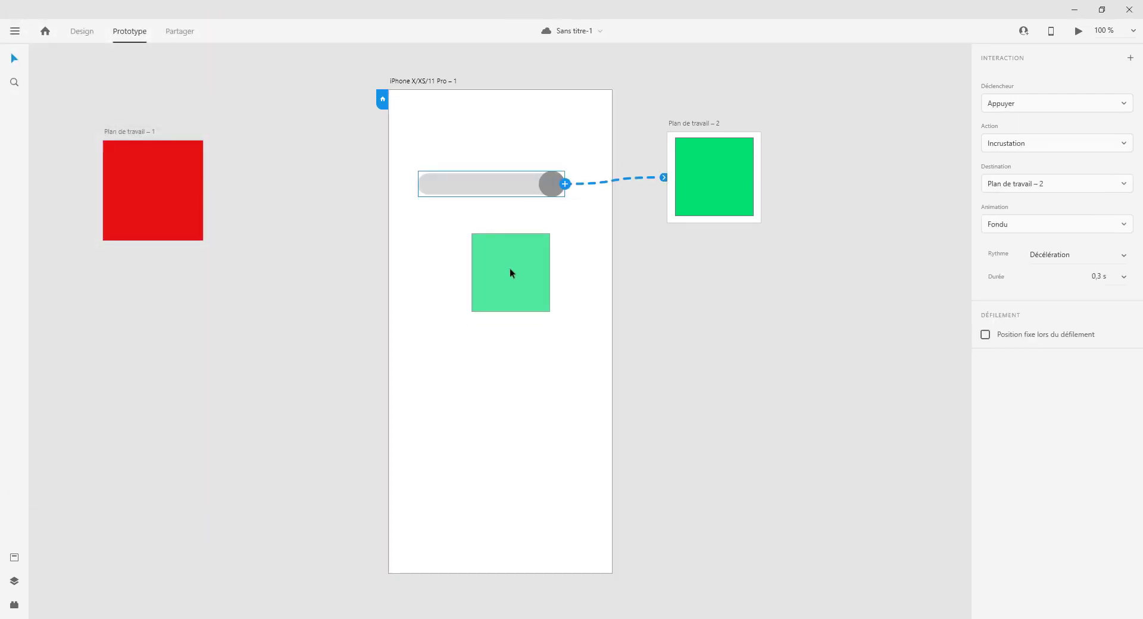
left_click(163, 179)
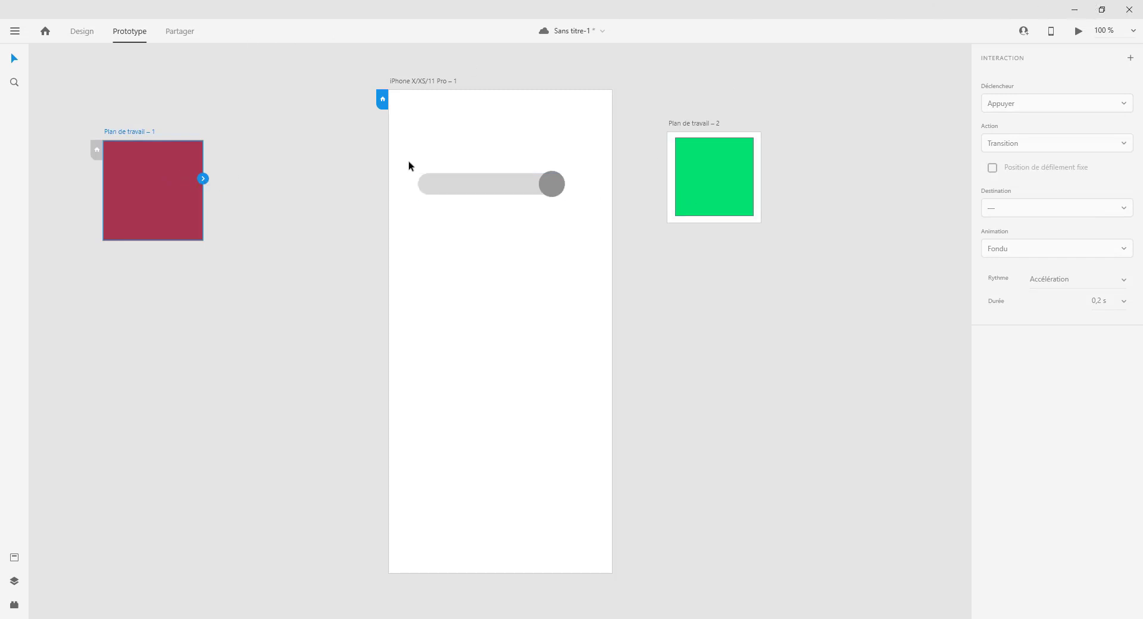
Save the document, and delete the artboards Plan de travail – 2 and Plan de travail – 1 with their contents in Design mode
key("ctrl+s")
left_click(83, 32)
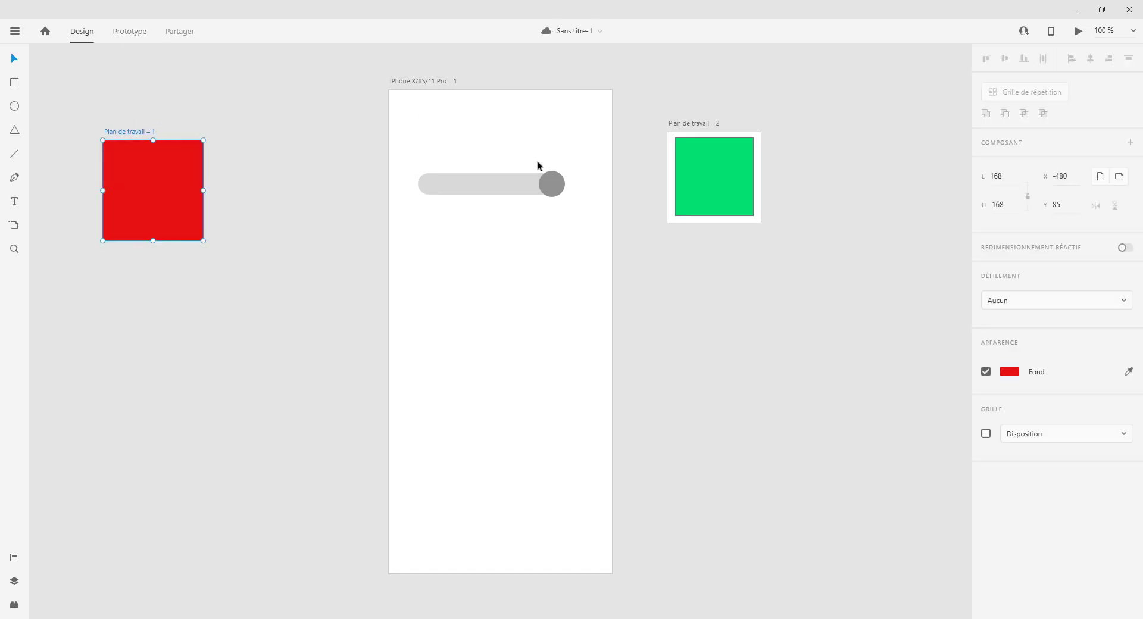
left_click_drag(805, 82, 704, 189)
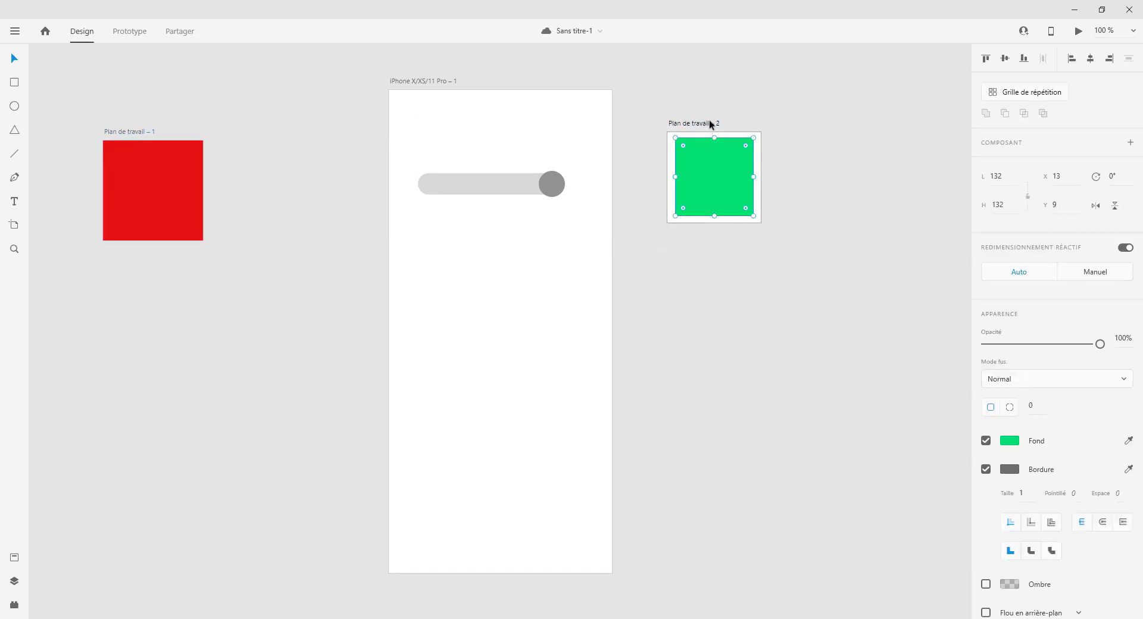
left_click(702, 121)
key("Delete")
left_click(117, 132)
key("Delete")
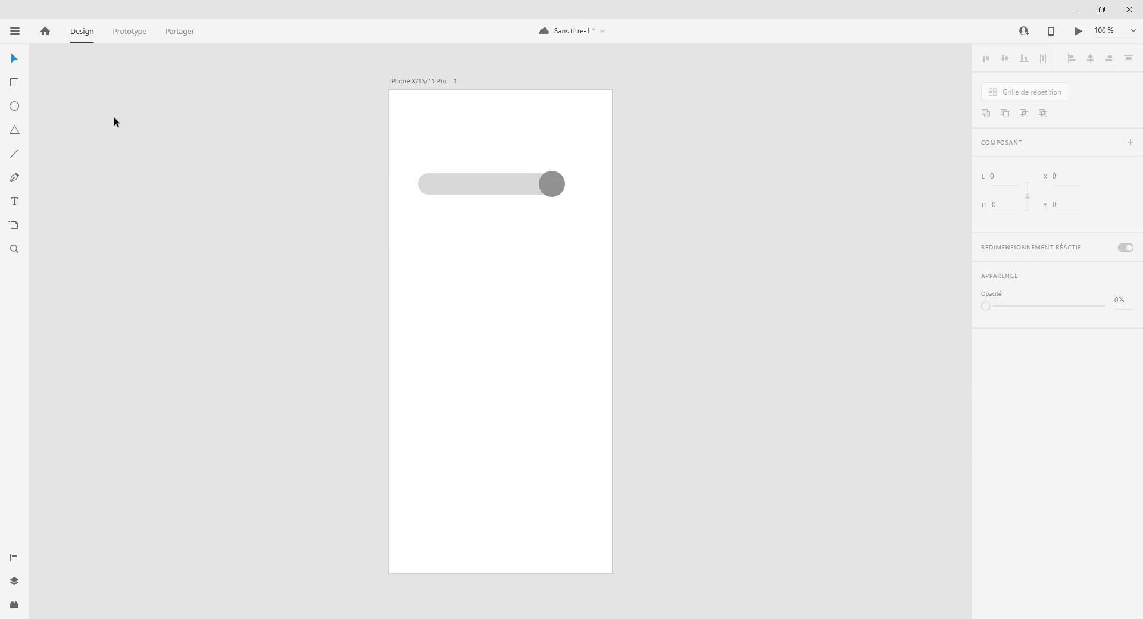
In Share mode, save Sans titre-1 as an online document and view its access options for inviting people and co-editing
left_click(131, 33)
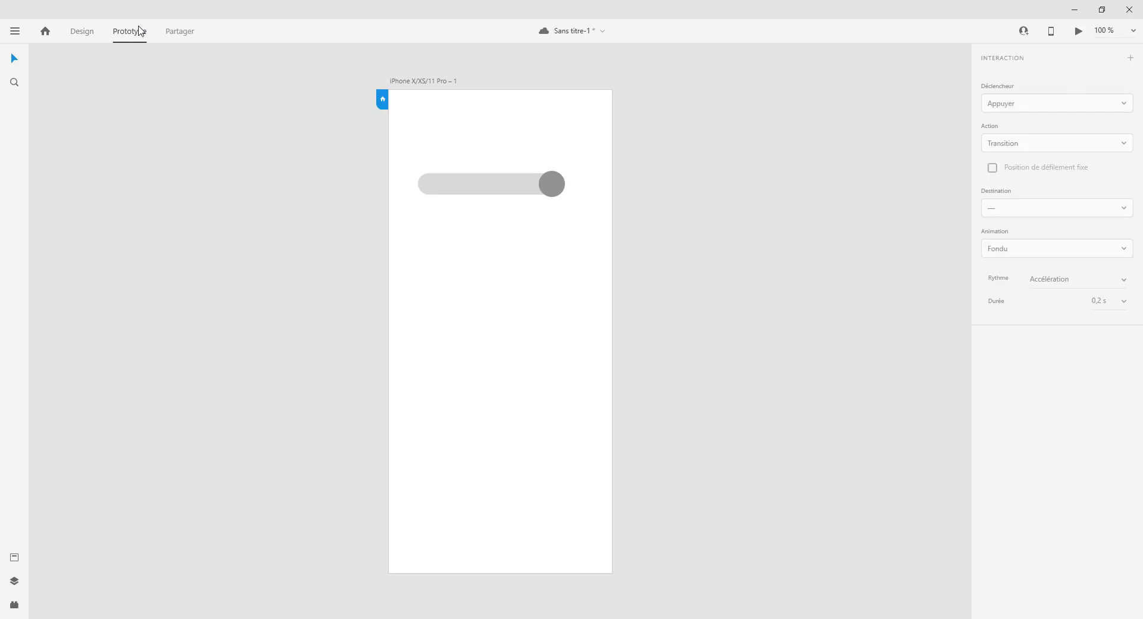
left_click(182, 33)
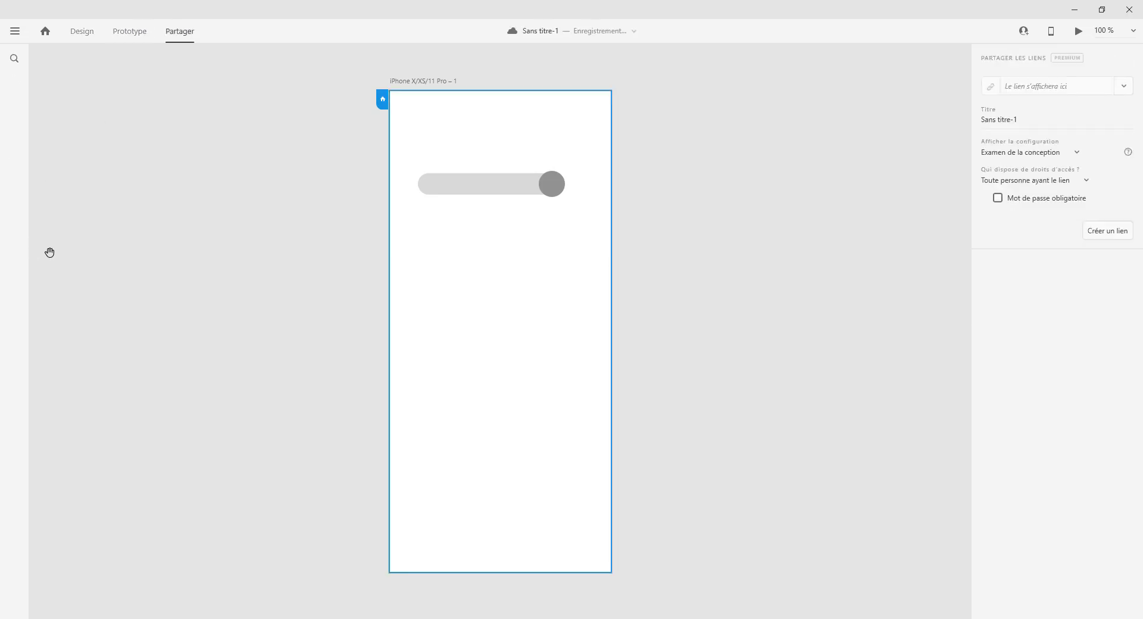
left_click(1024, 33)
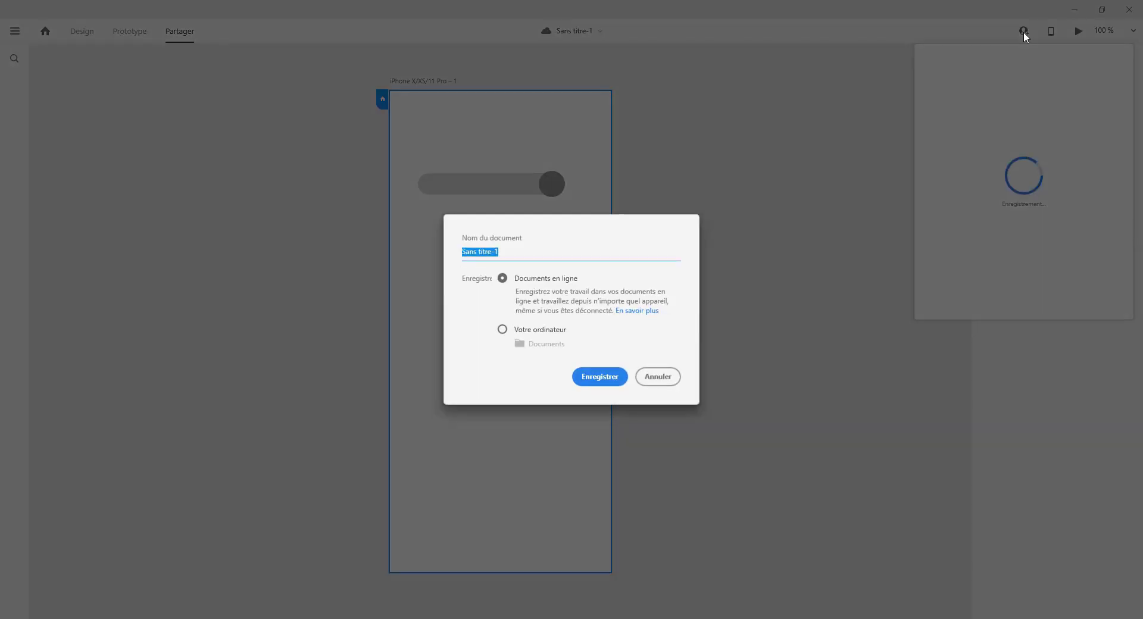
left_click(652, 380)
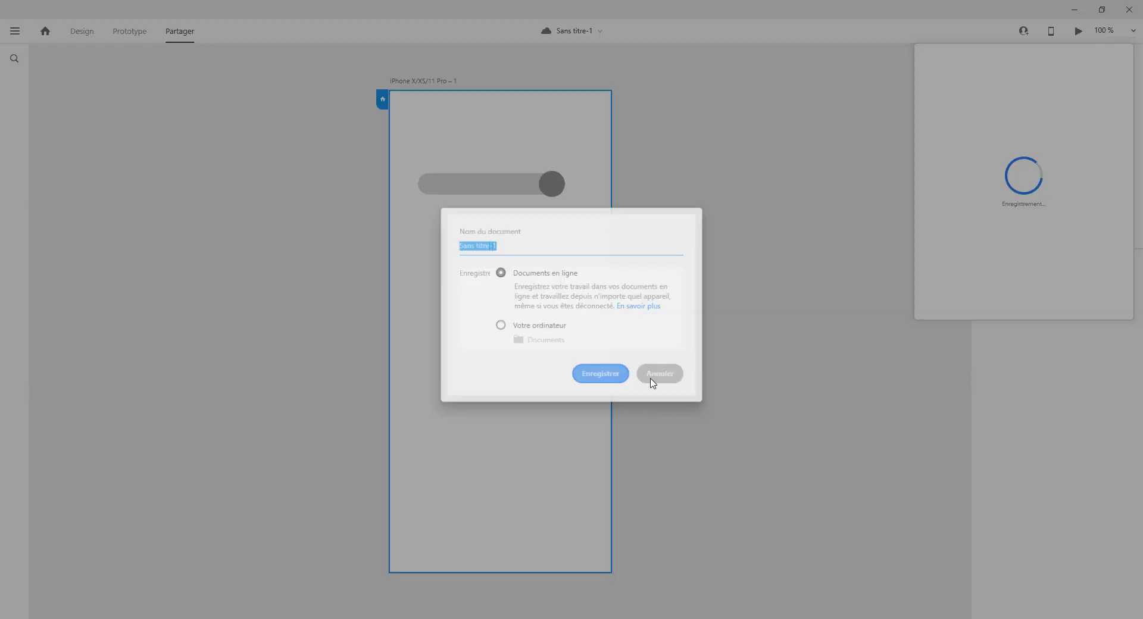
left_click(1020, 32)
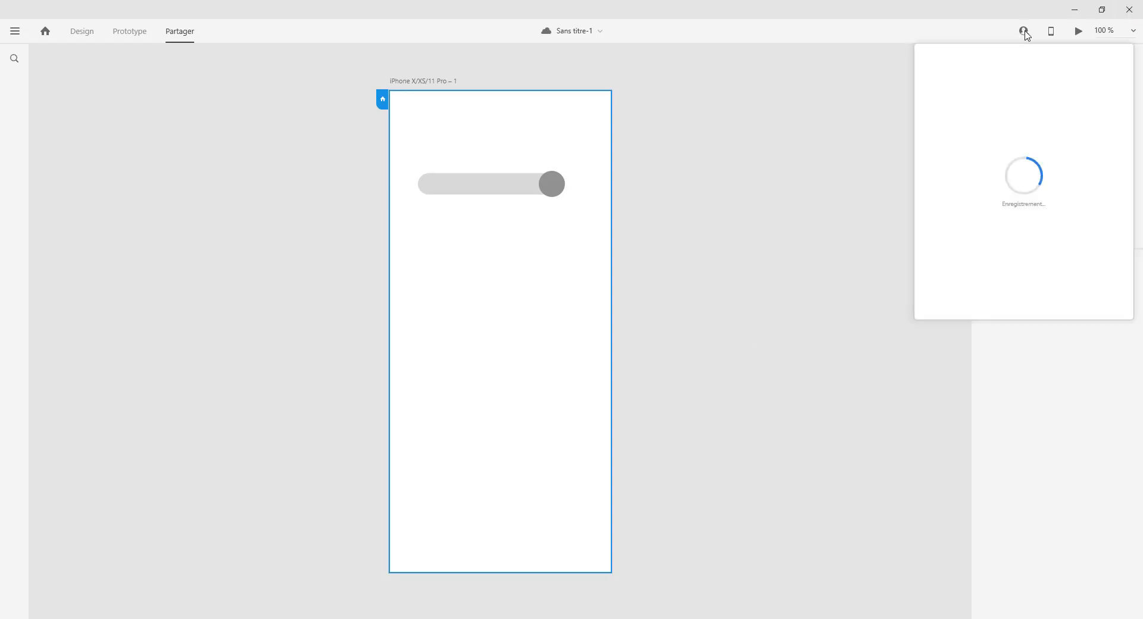
left_click(585, 379)
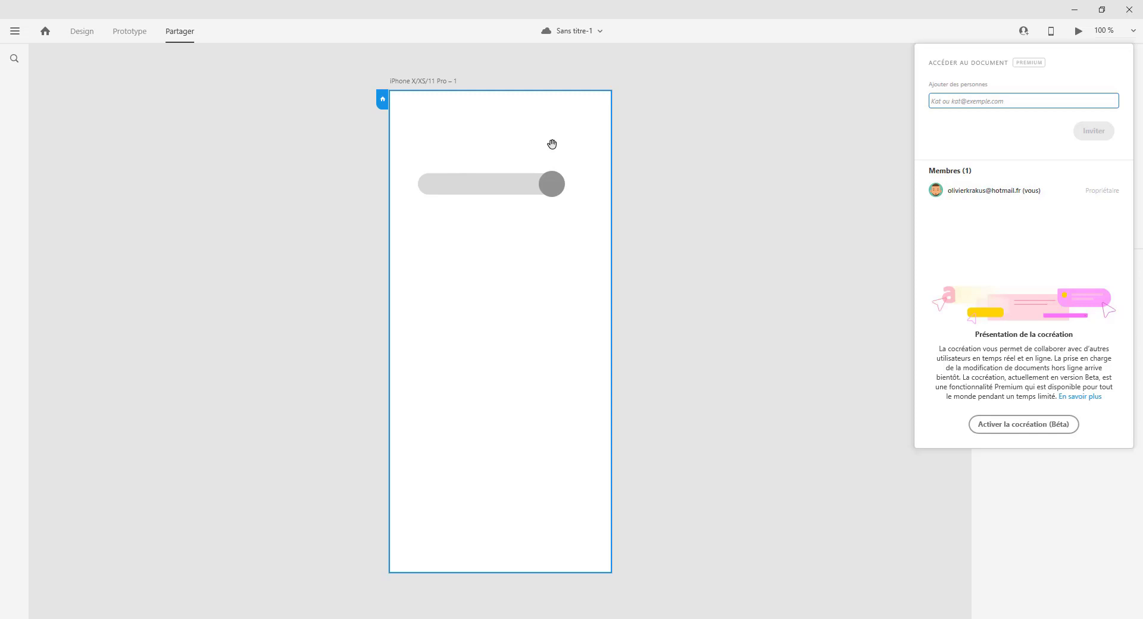
left_click(791, 138)
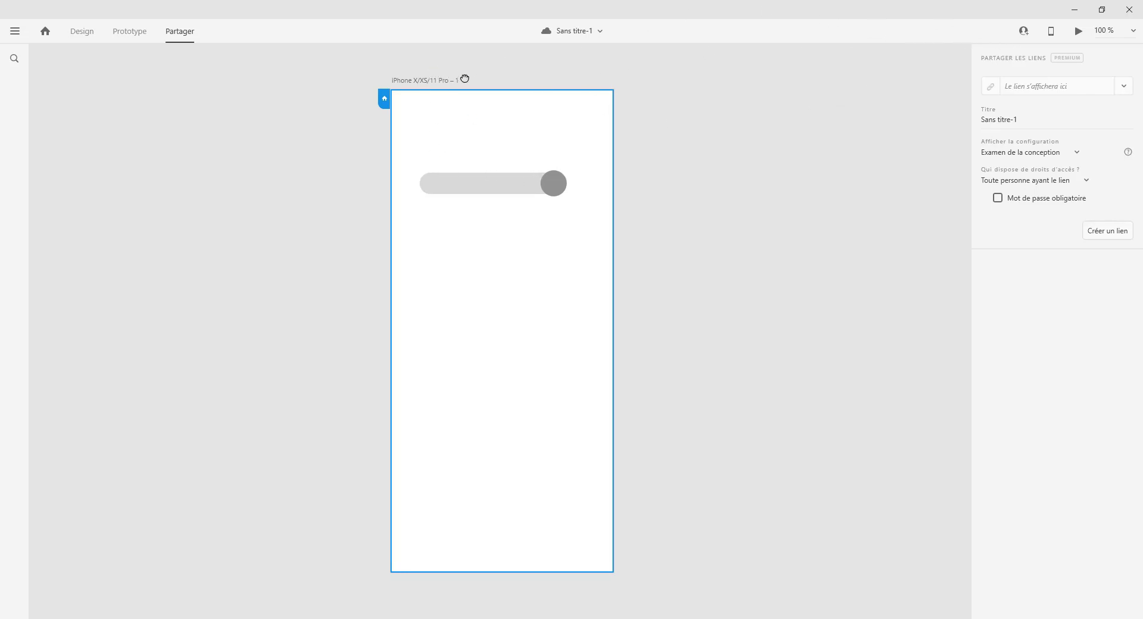
Check the shared link options, and briefly preview the iPhone artboard from Share mode
left_click(1123, 87)
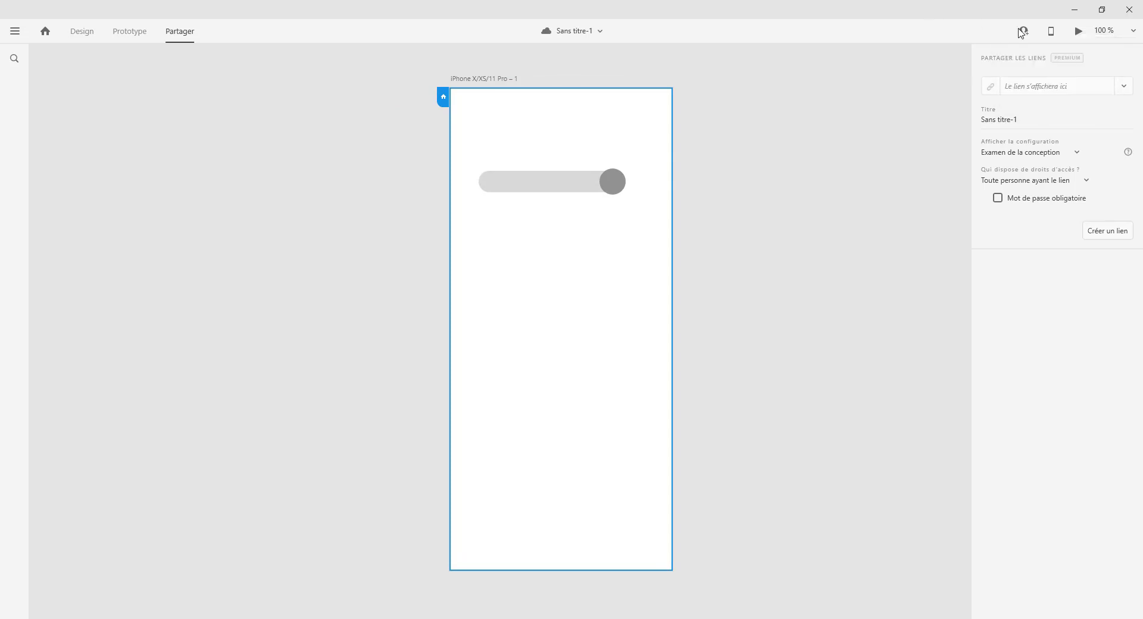
left_click(1080, 32)
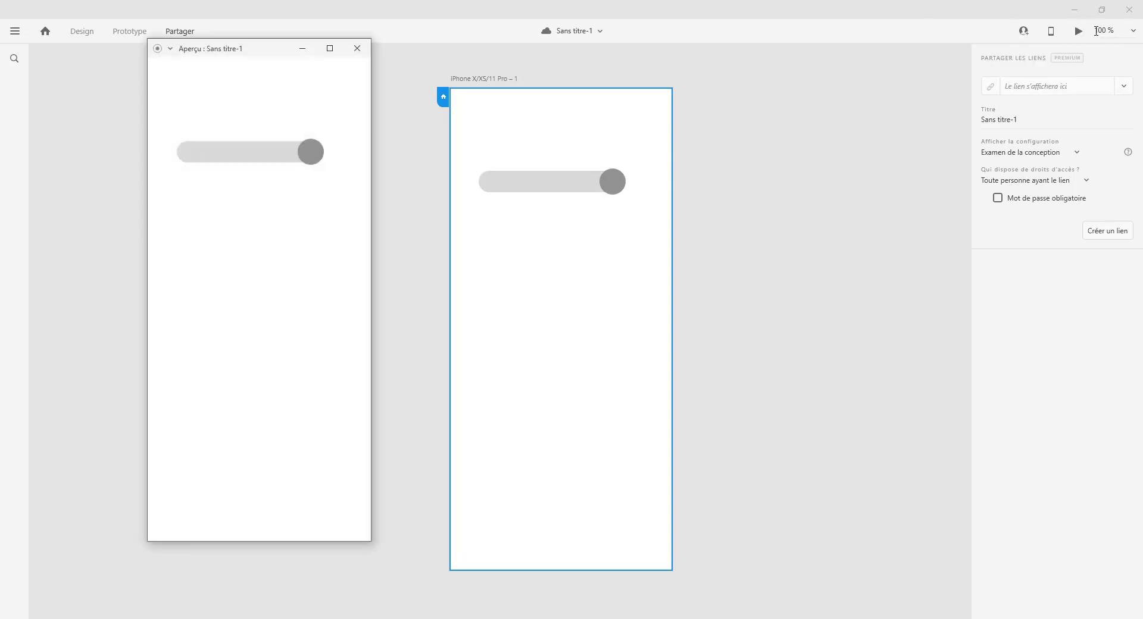
left_click(357, 48)
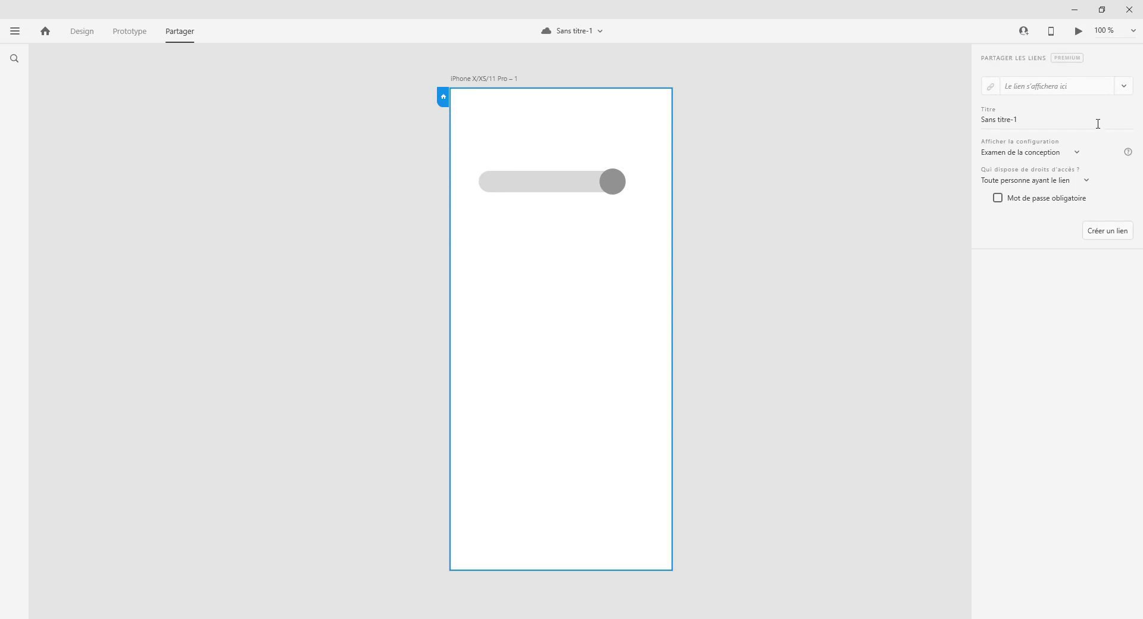
Set the shared link's view configuration to Personnalisation, and return to Design mode
left_click(1073, 154)
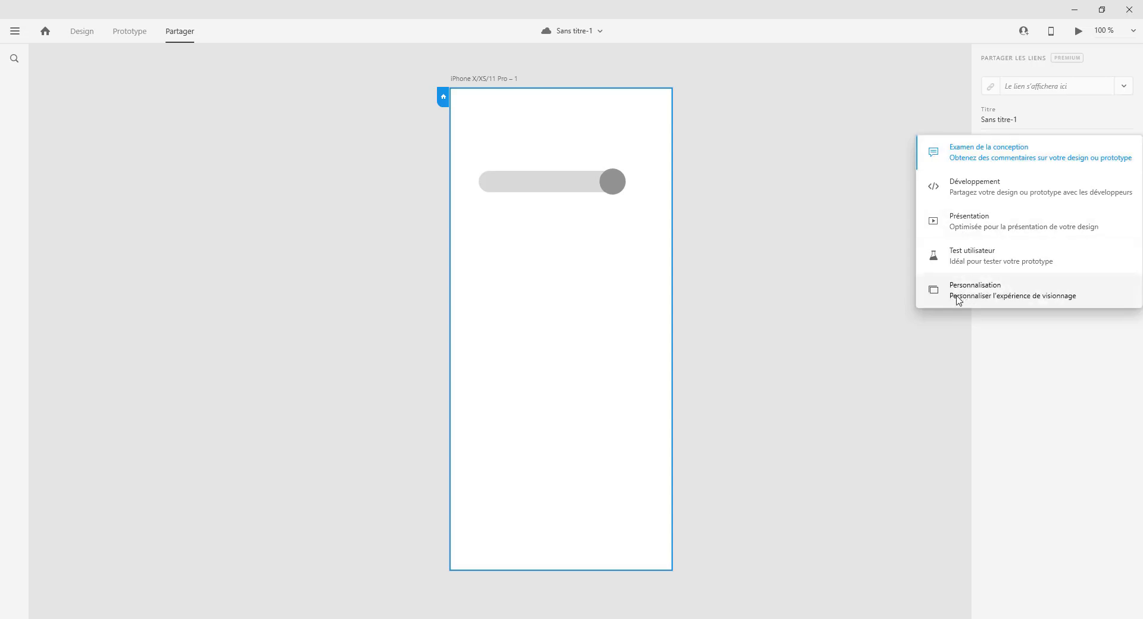
left_click(936, 290)
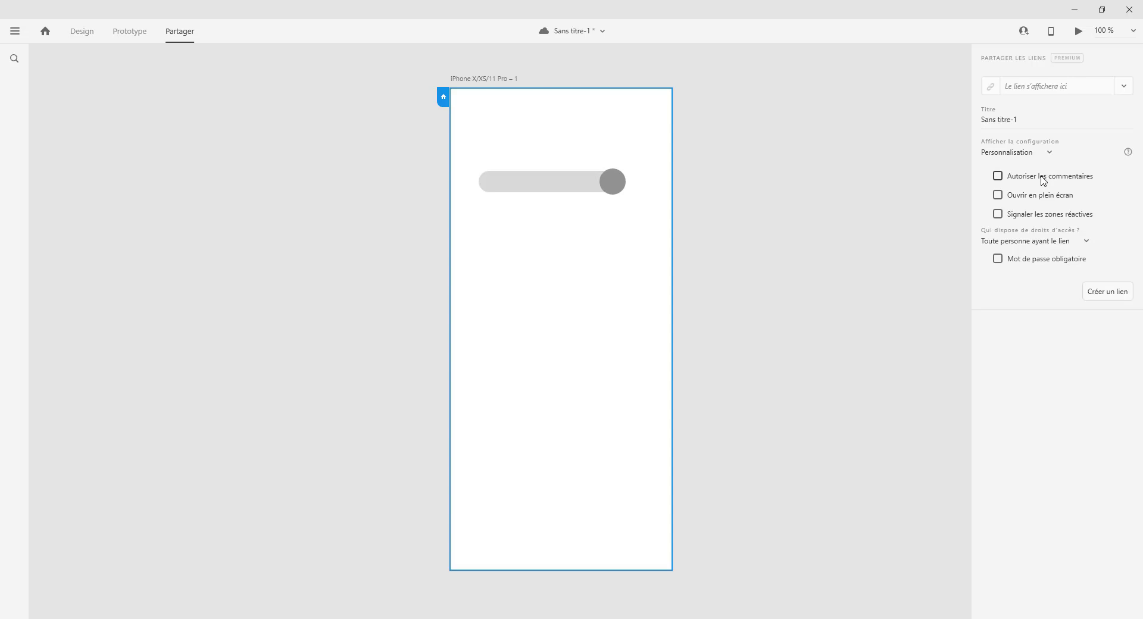
left_click(121, 33)
left_click(90, 32)
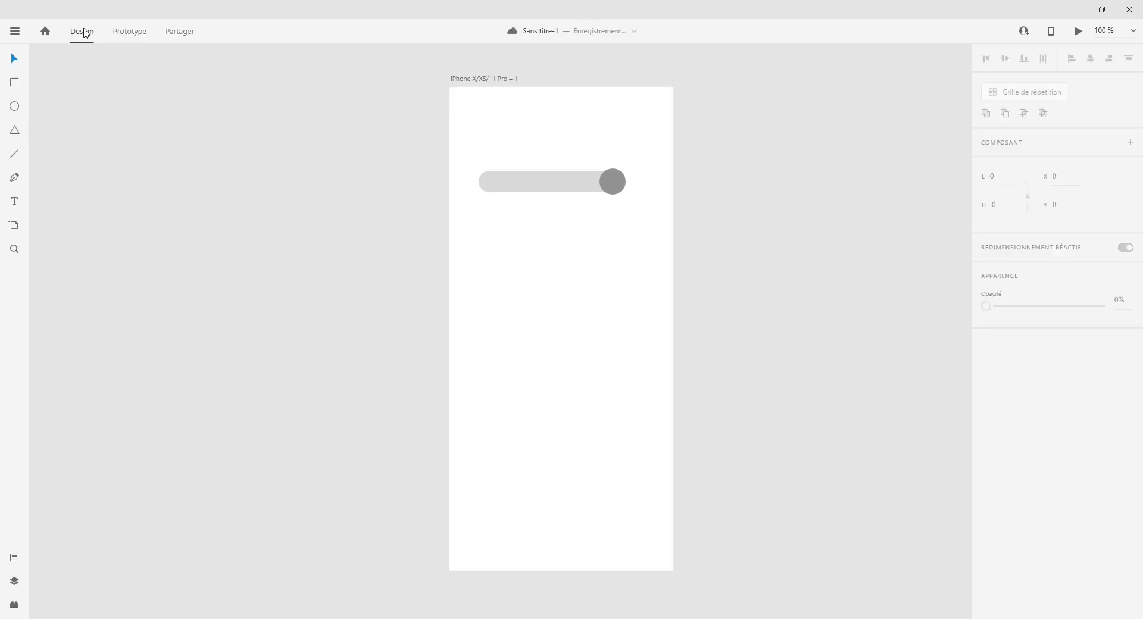